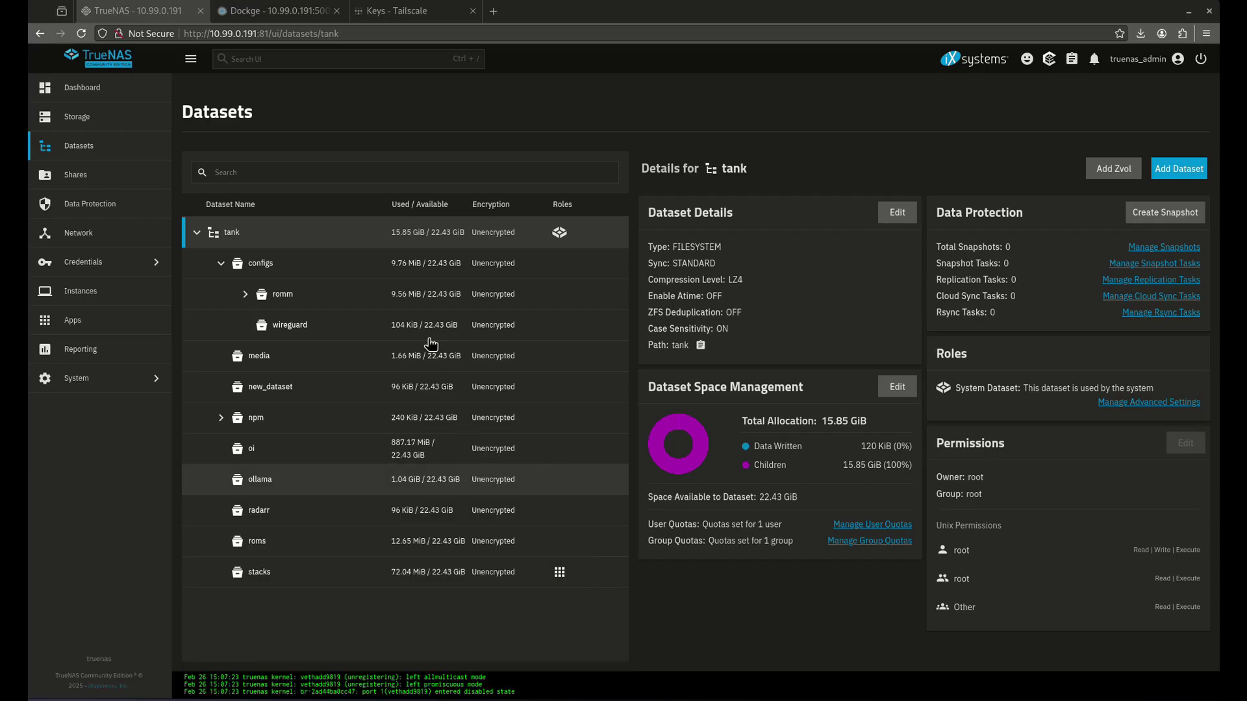
Step: Add a dataset named 'tailscale' under tank/configs, skipping the ACL setup
left_click(1174, 170)
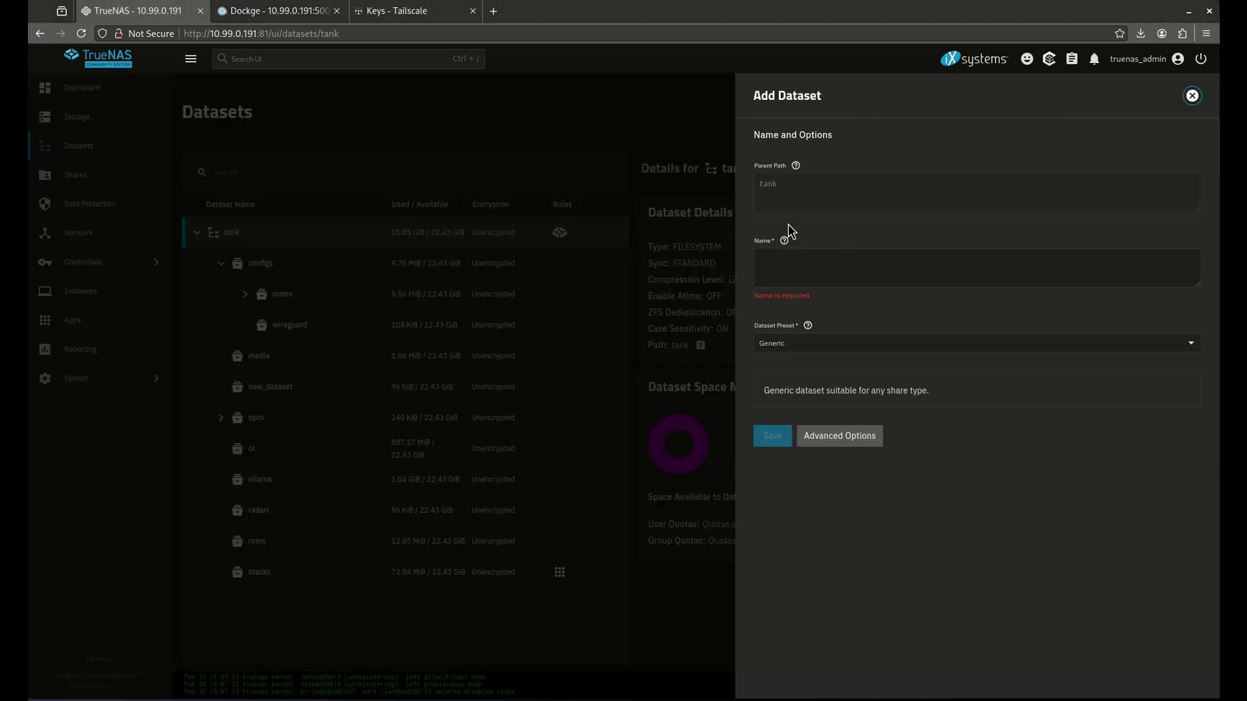
left_click(1192, 96)
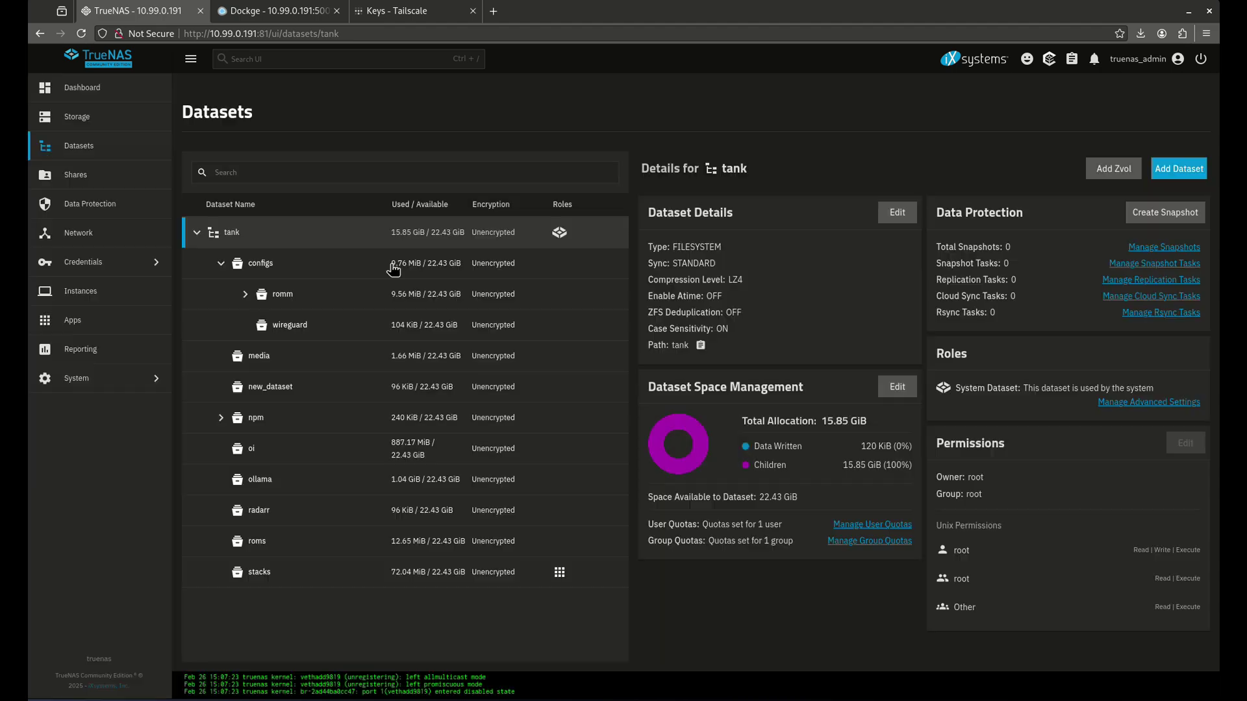
left_click(274, 277)
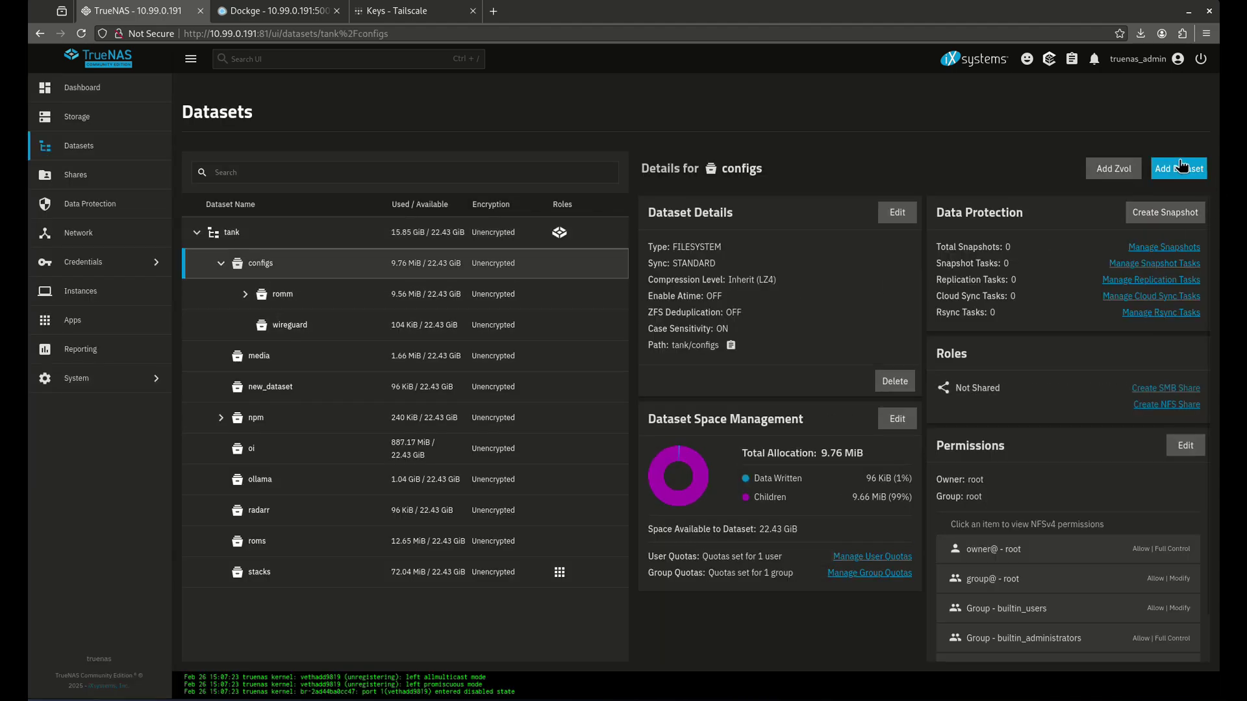
left_click(1181, 168)
left_click(898, 272)
type("tailscale")
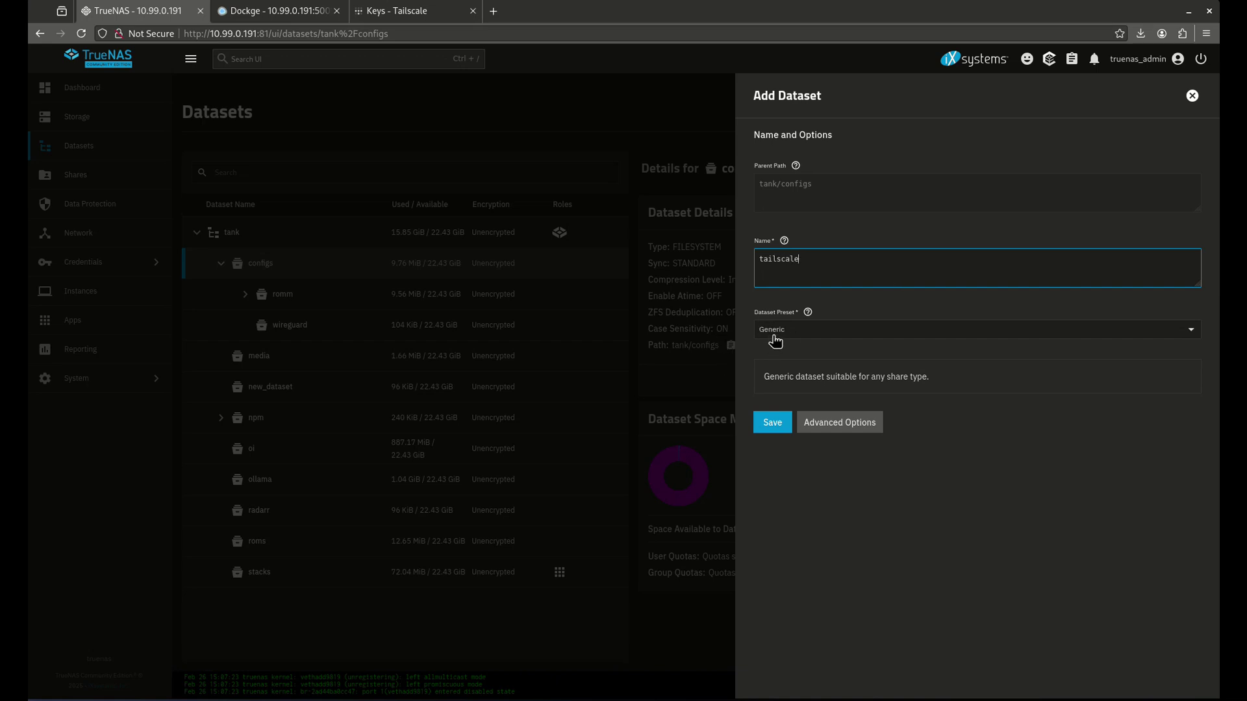
left_click(770, 422)
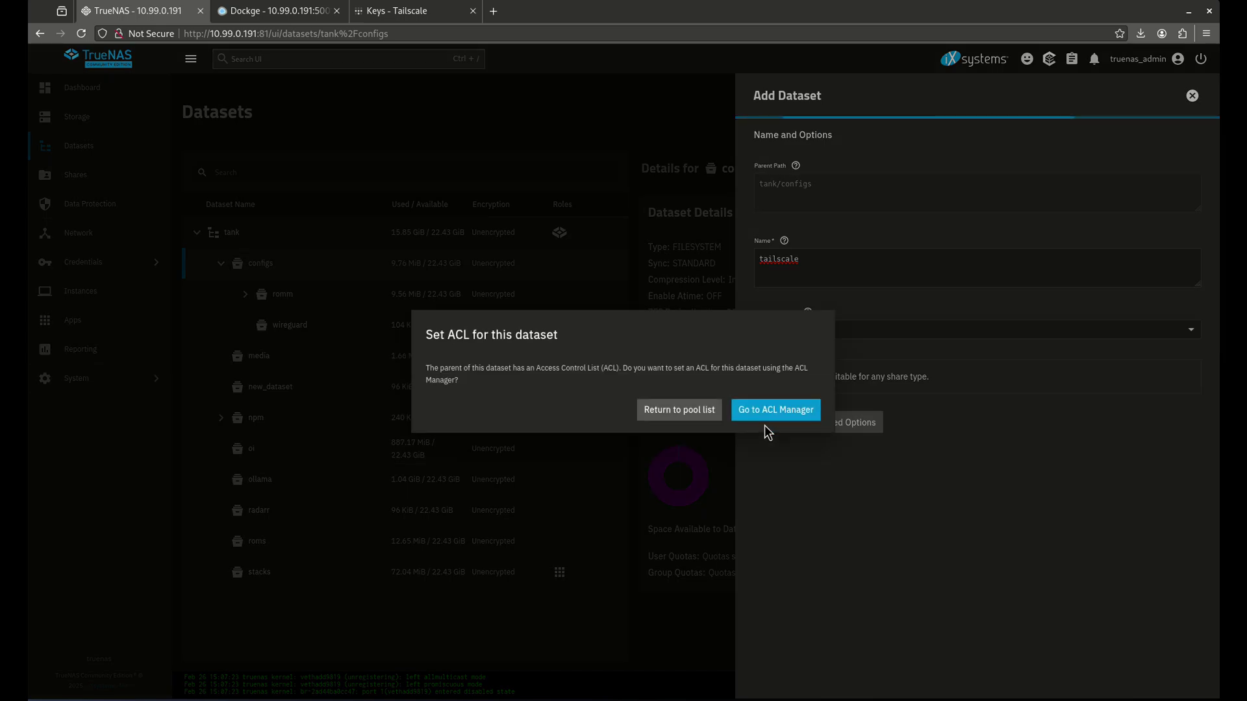
left_click(714, 416)
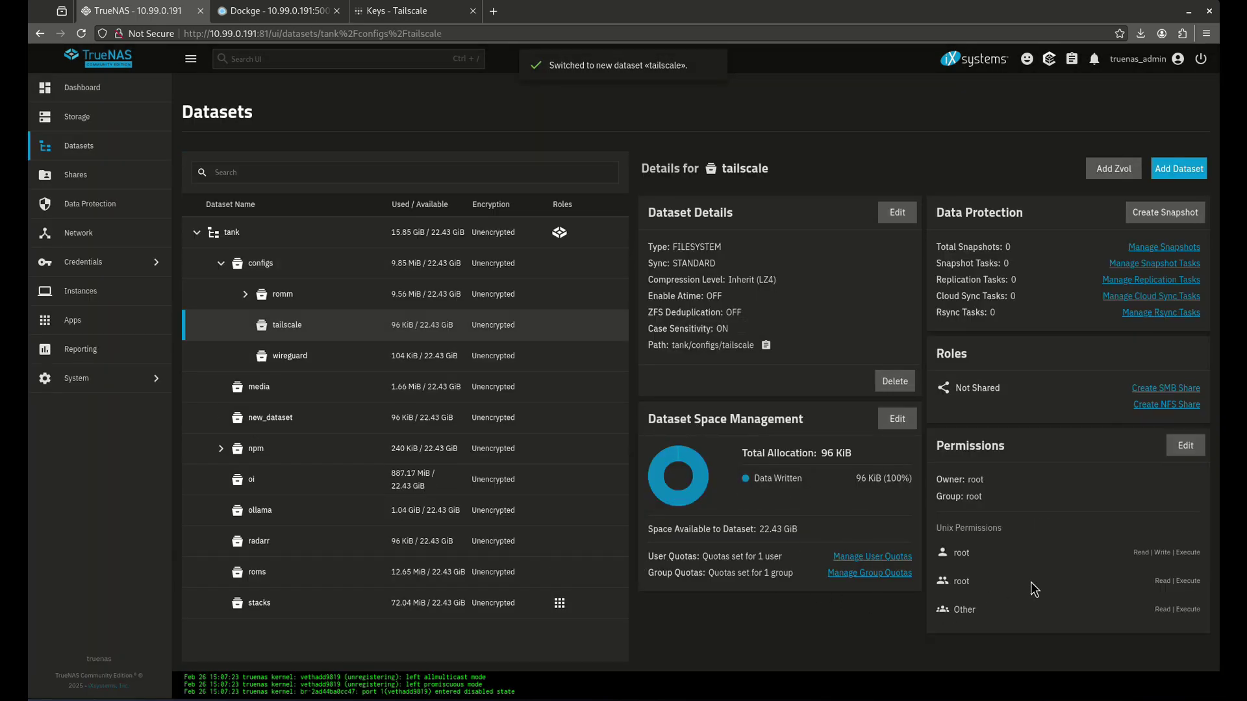
Step: Grant Other write permission on the tailscale dataset and save, then move to Dockge
left_click(1187, 451)
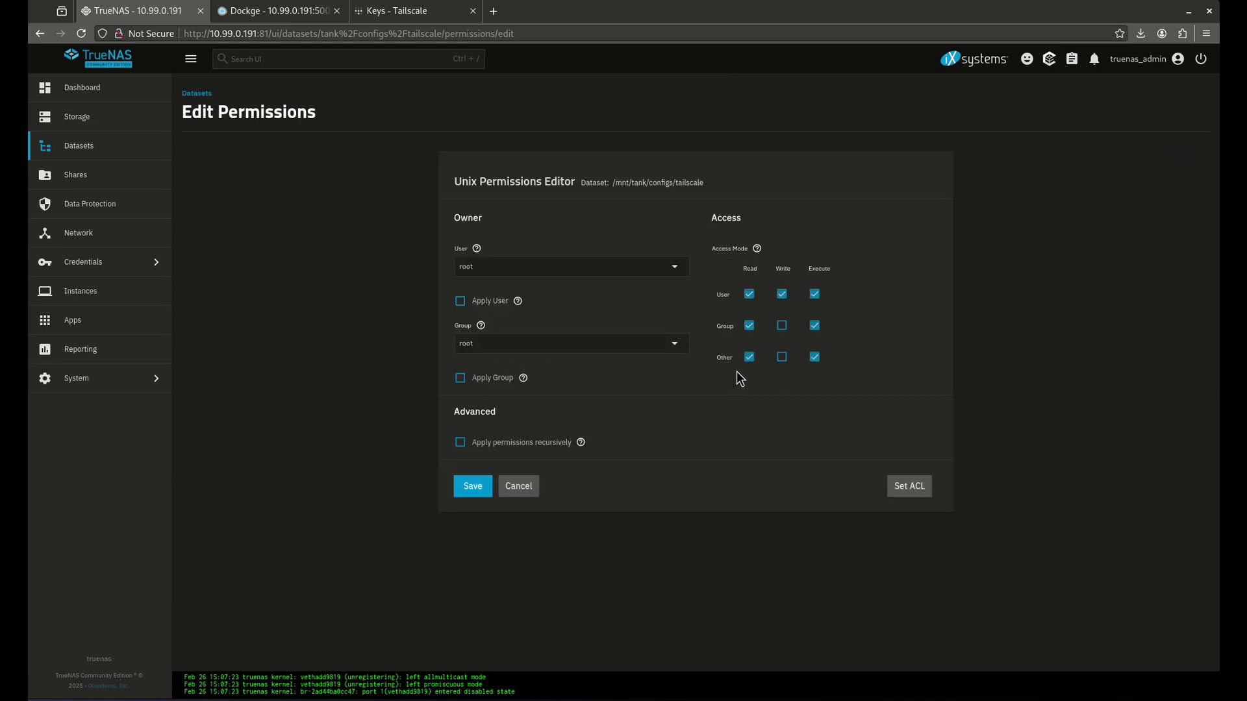
left_click(783, 357)
left_click(472, 485)
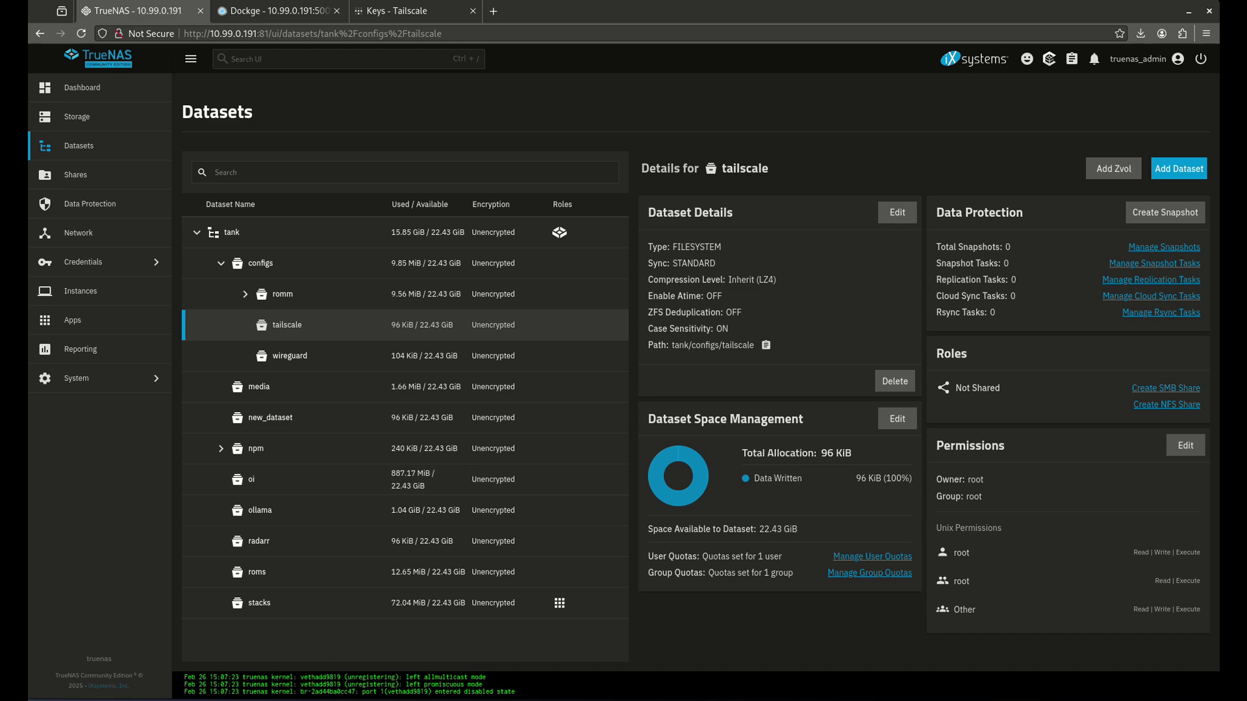
left_click(253, 13)
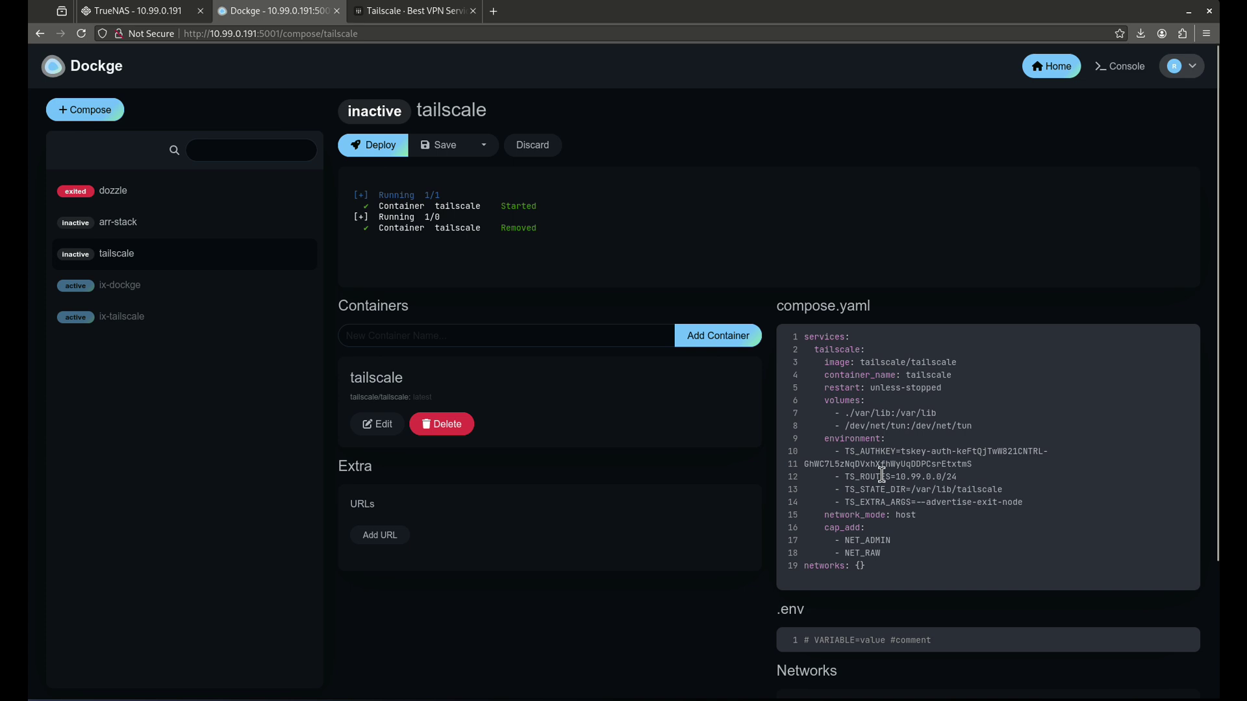
Step: Review the TS_AUTHKEY value and the 10.99.0.0/24 TS_ROUTES setting in compose.yaml
left_click_drag(845, 453, 898, 451)
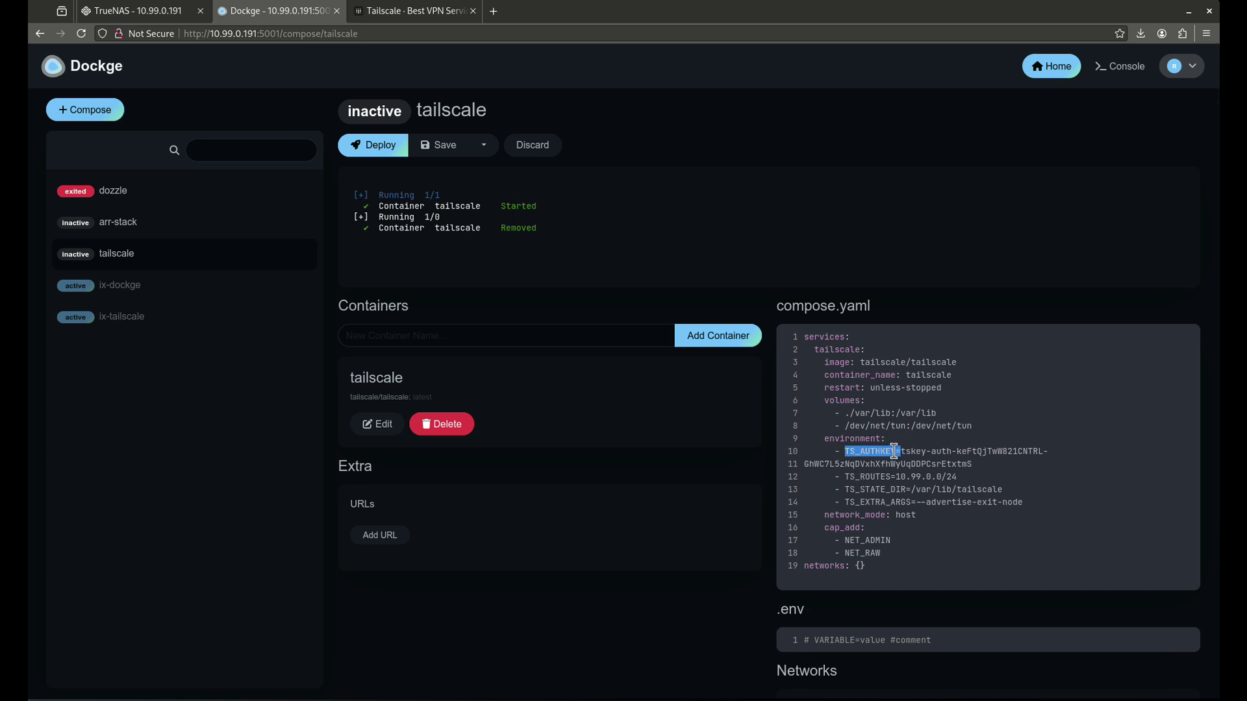
left_click(892, 451)
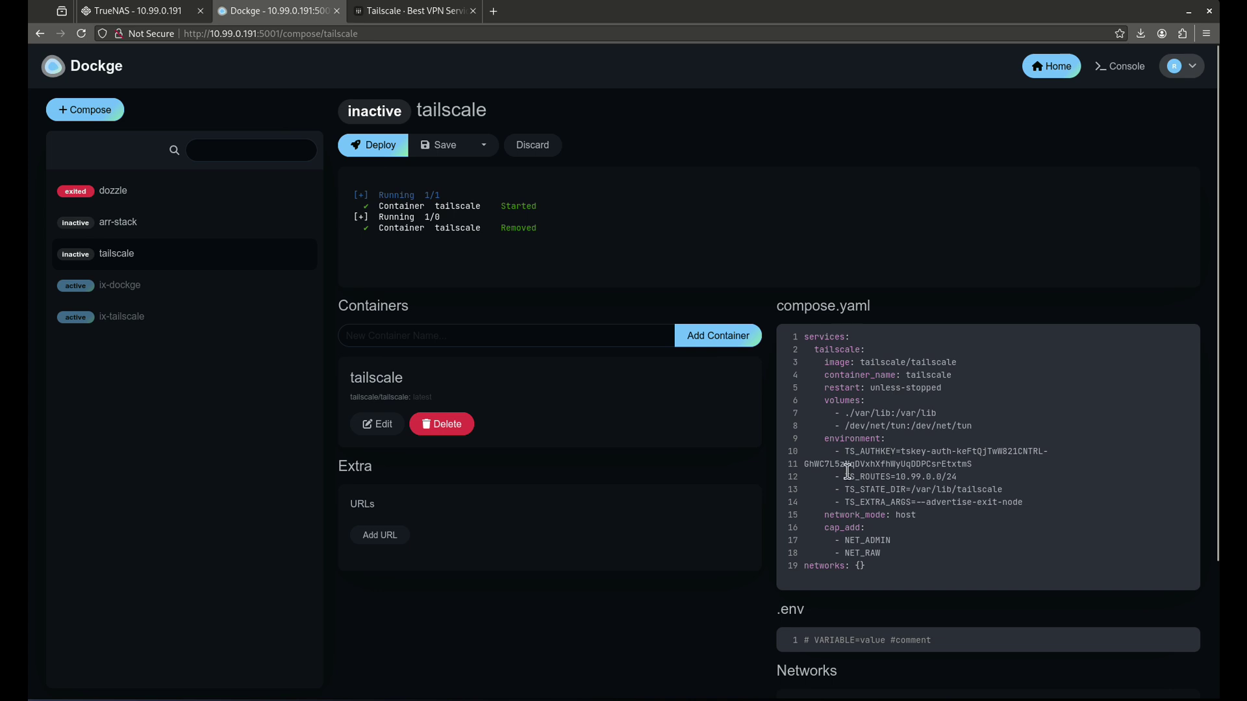
left_click_drag(846, 477, 943, 477)
left_click(941, 478)
left_click_drag(897, 451, 961, 465)
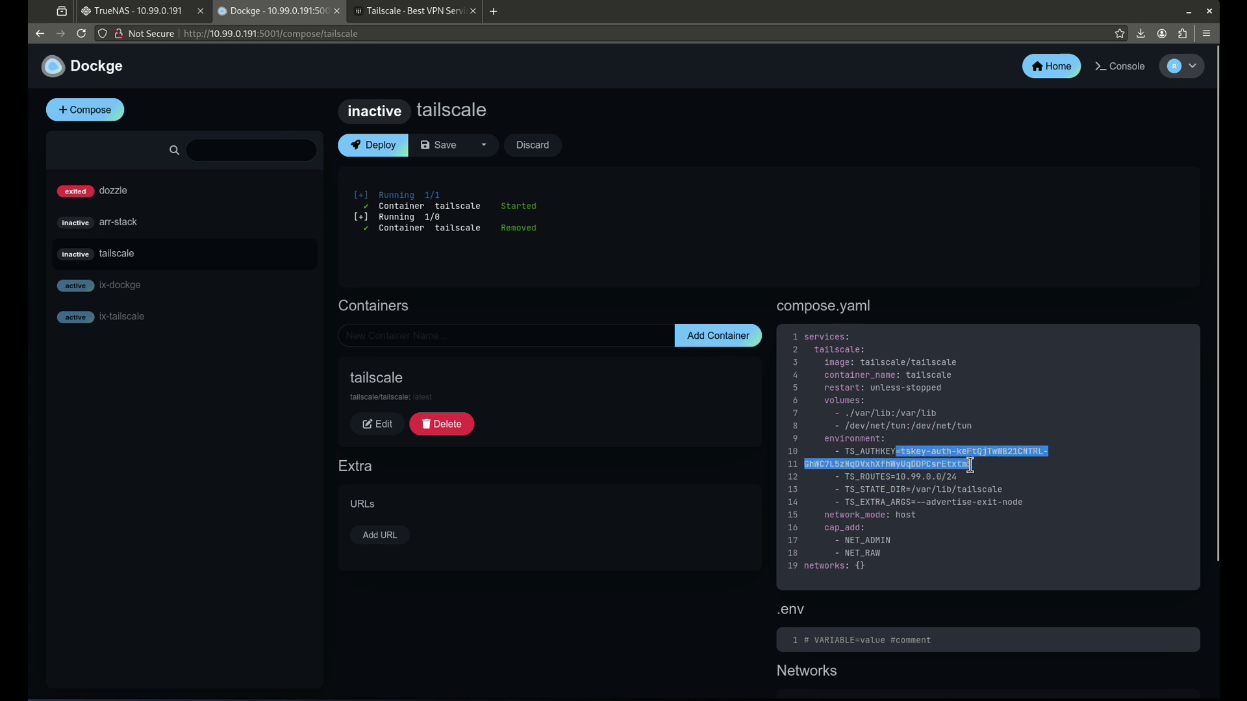
left_click(967, 466)
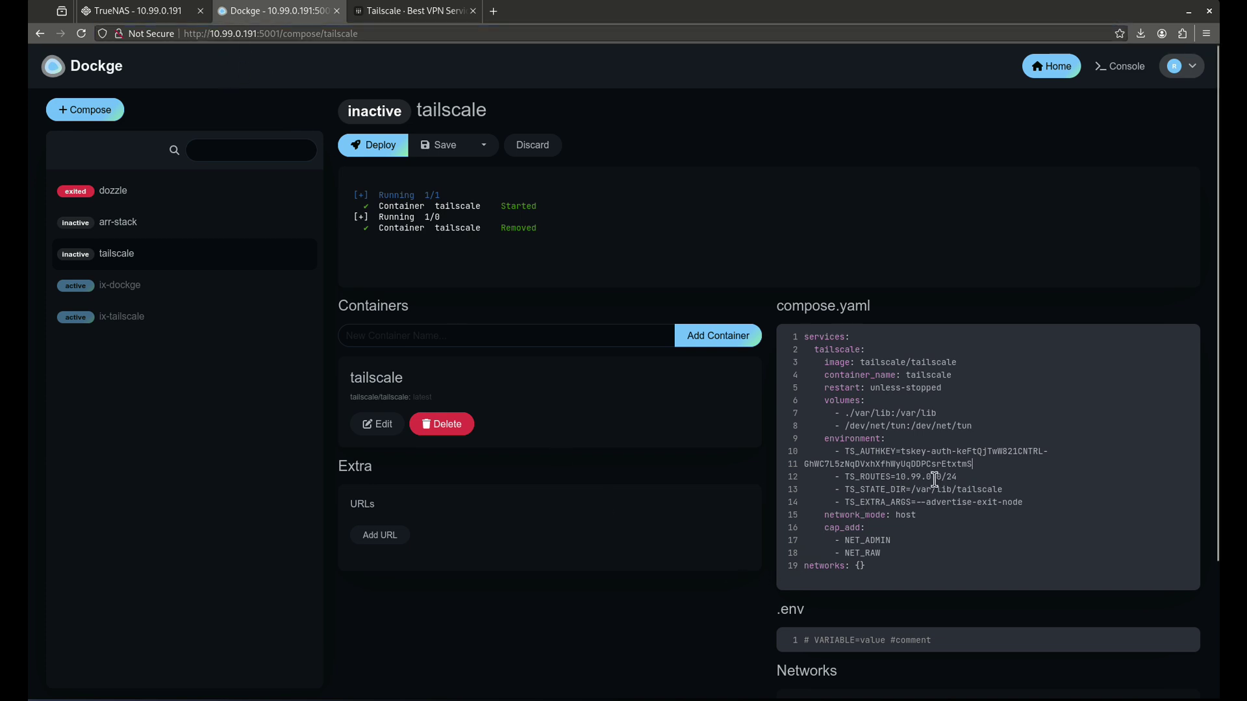
left_click_drag(959, 479, 937, 478)
Step: Deploy the tailscale stack so its container starts running
left_click(136, 12)
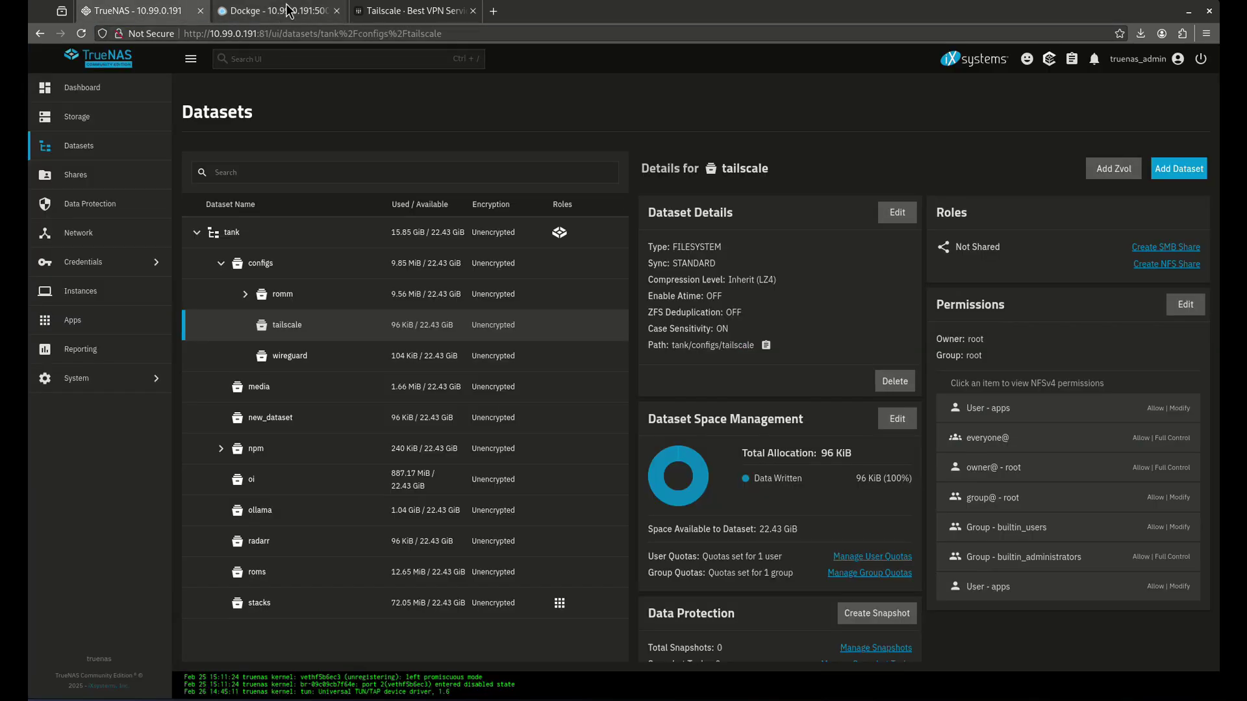
left_click(280, 11)
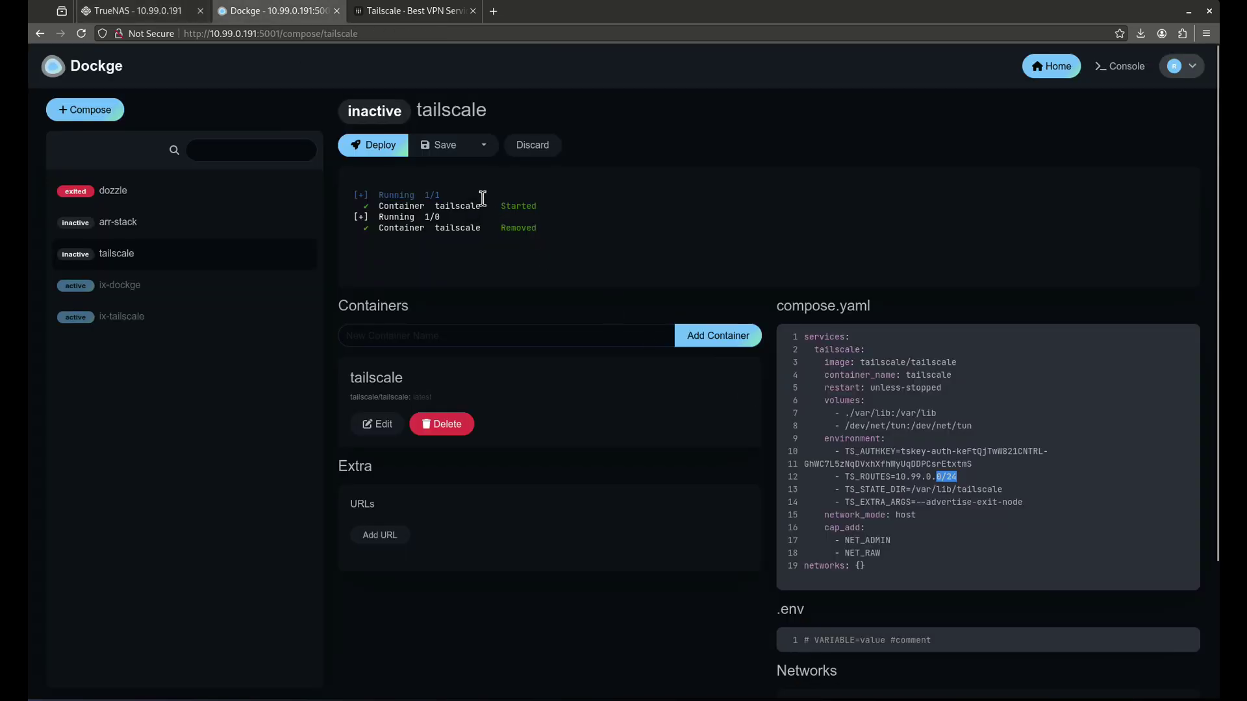
left_click(375, 145)
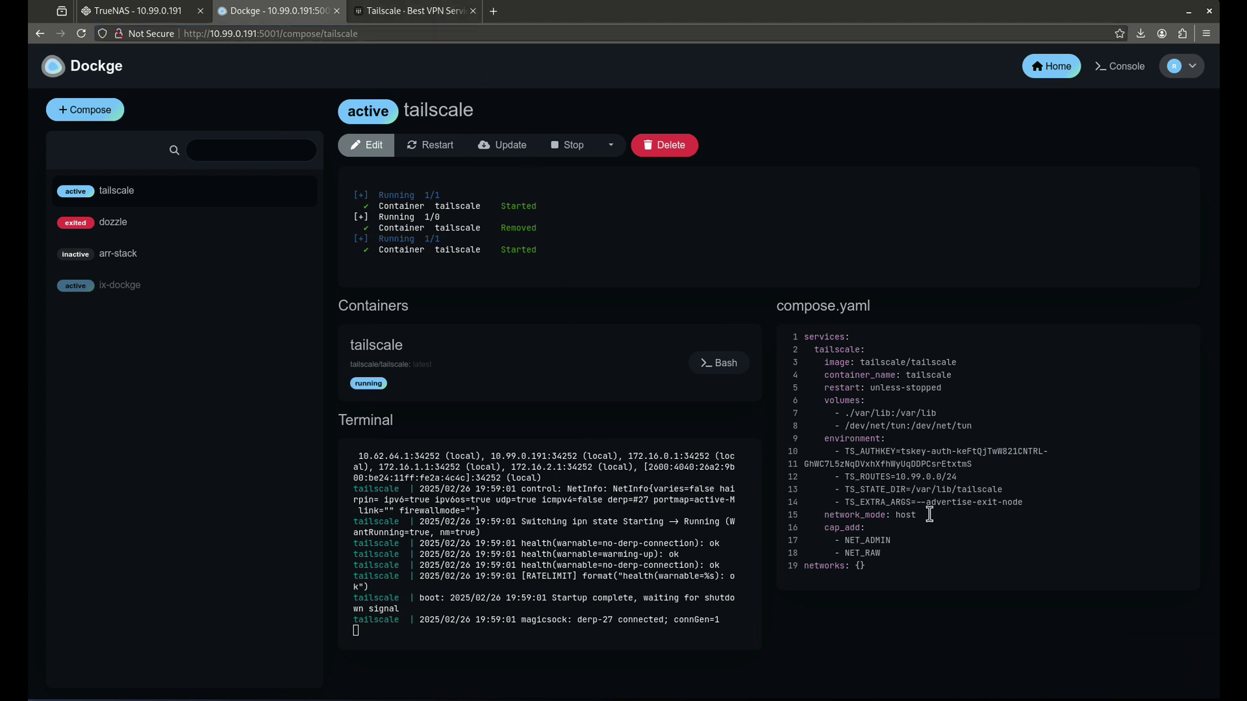
left_click(387, 15)
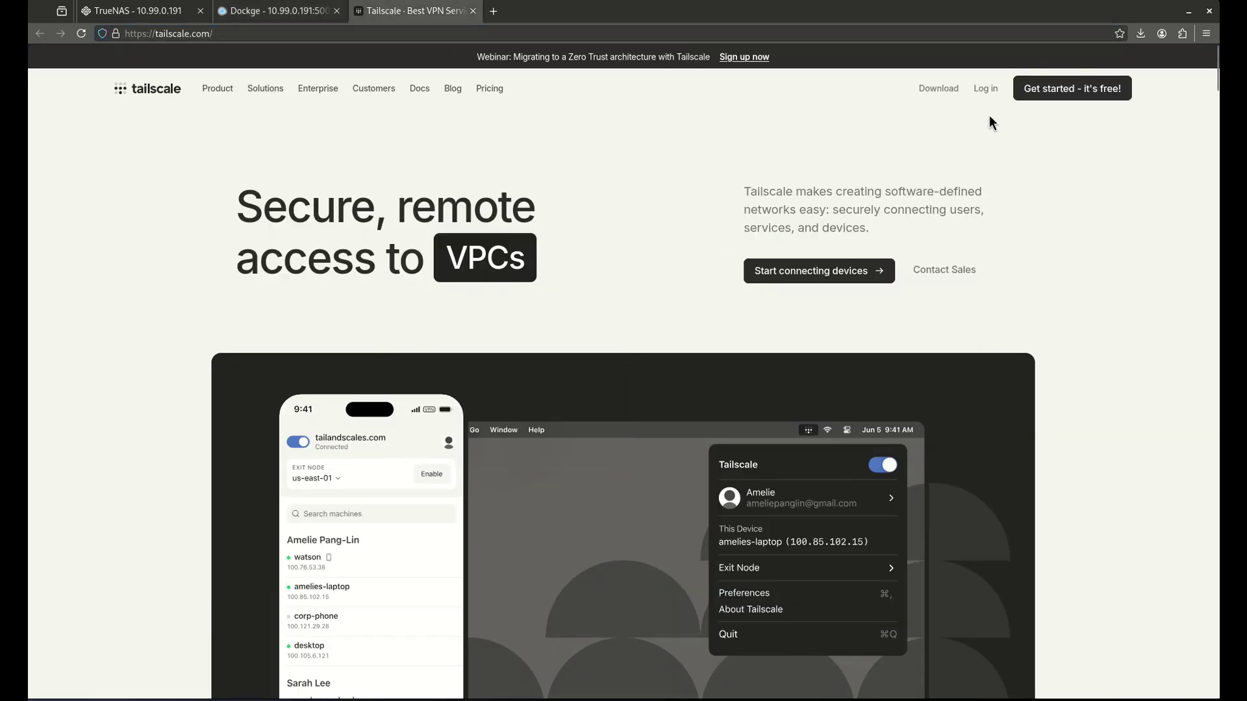
Step: Sign in to the Tailscale admin console with a GitHub account and go to settings
left_click(1044, 101)
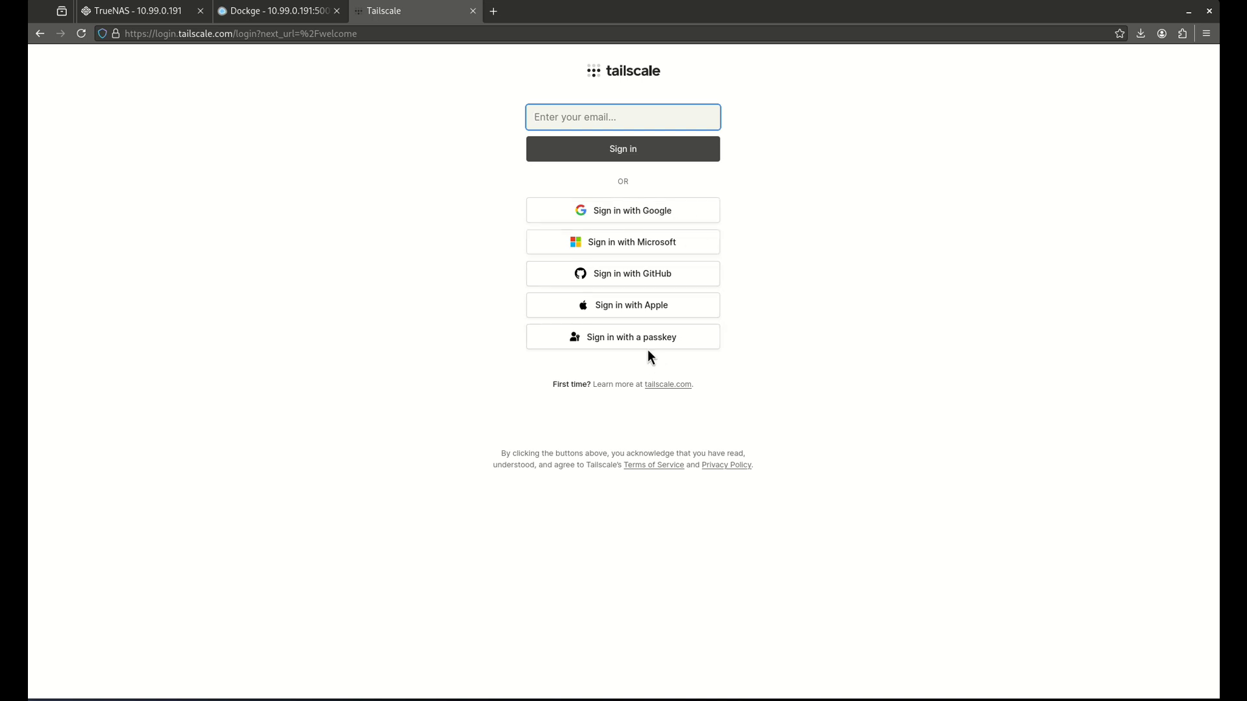
left_click(646, 274)
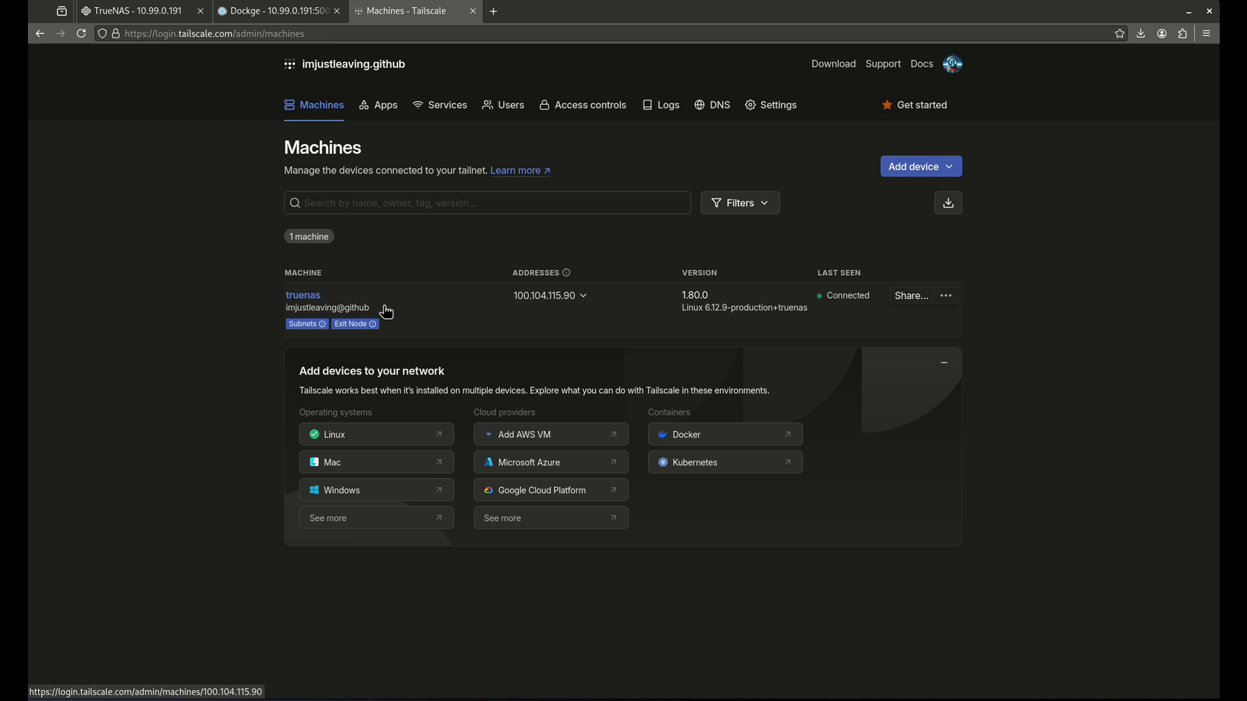
left_click(757, 106)
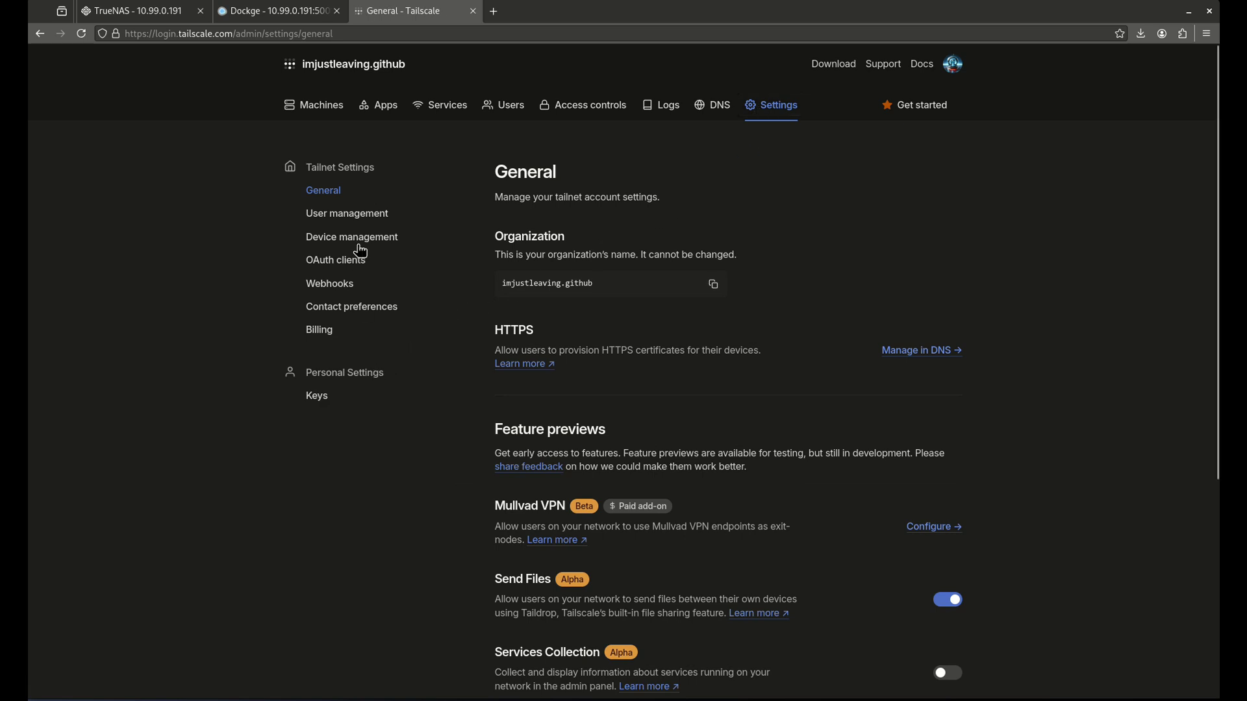
Step: Generate a reusable auth key under Settings > Keys, expiring May 27, 2025
left_click(318, 396)
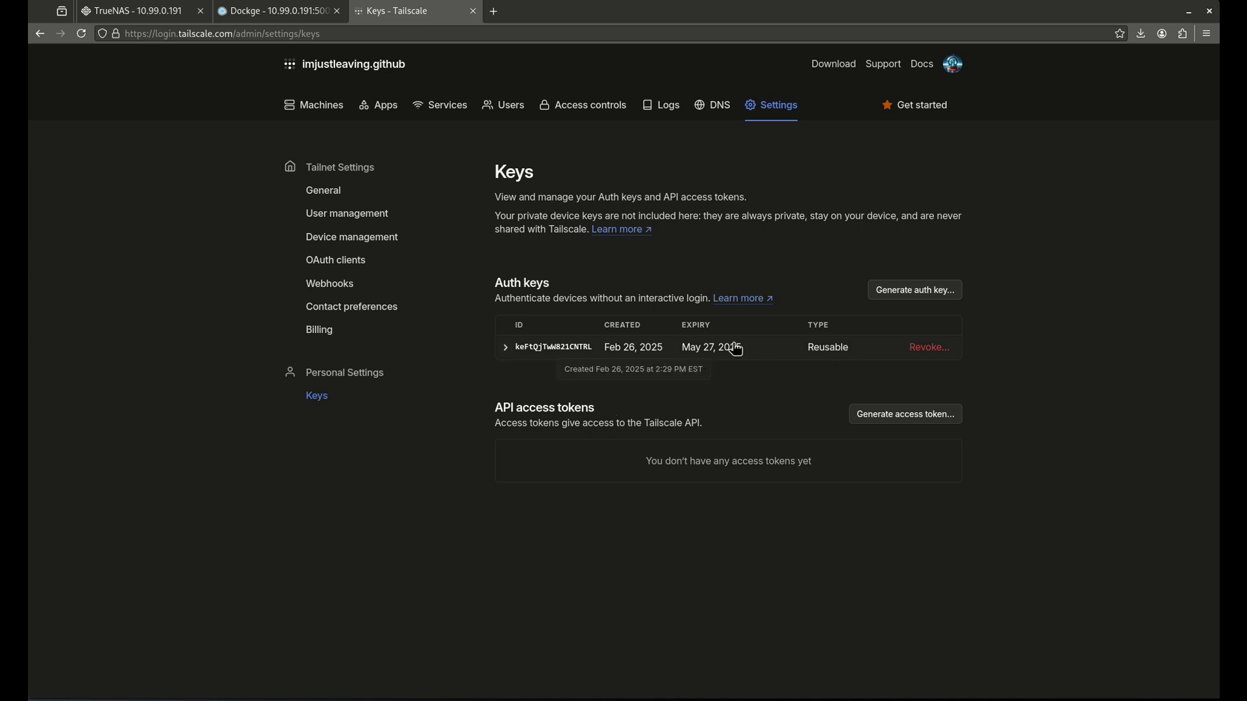
left_click(915, 292)
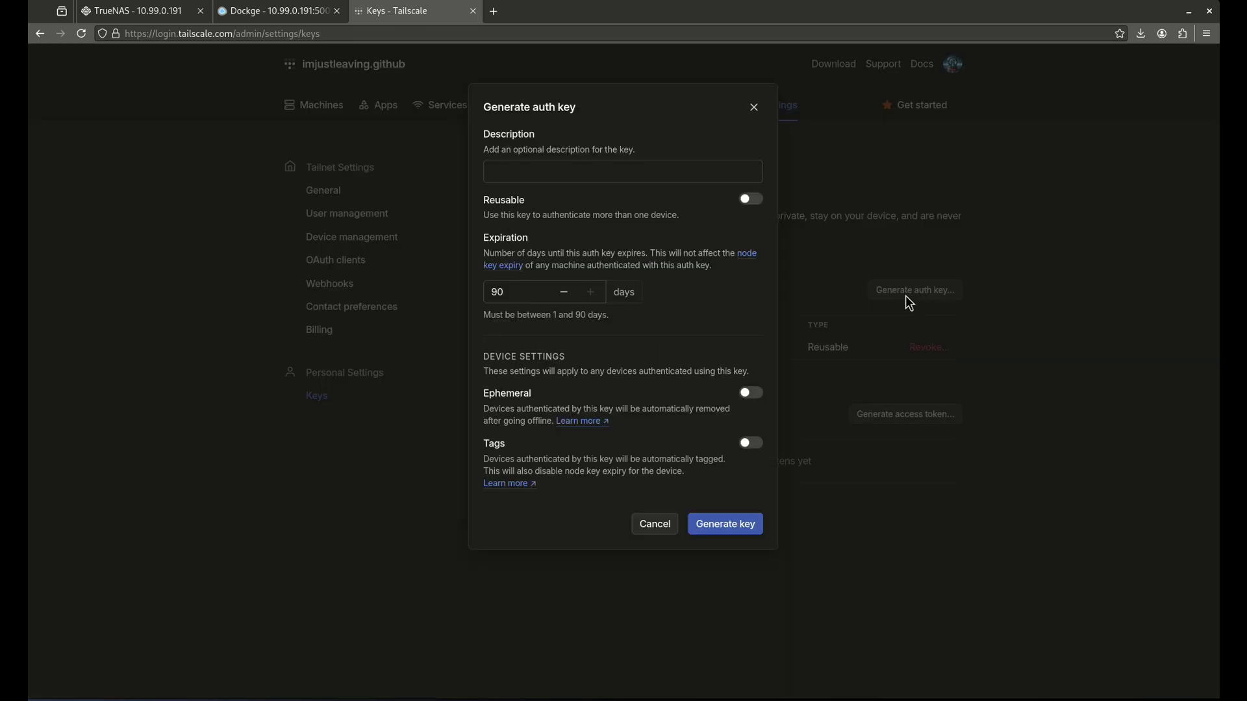
left_click(747, 201)
left_click(745, 534)
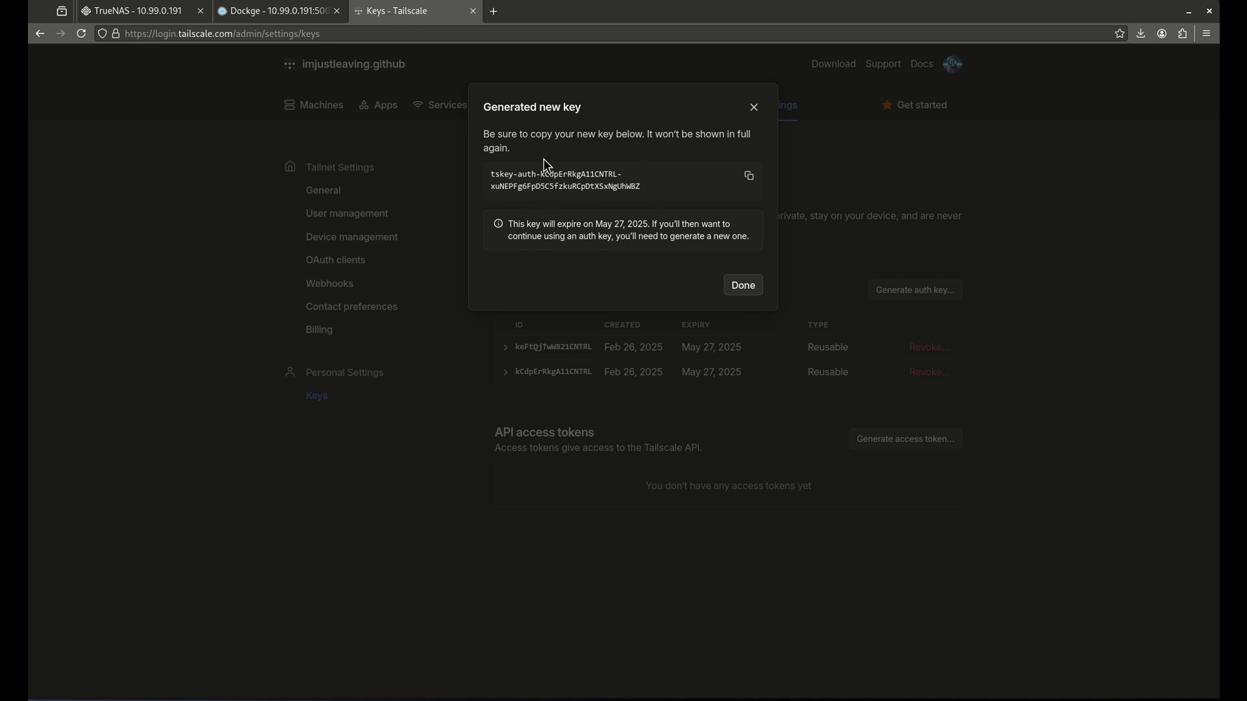
left_click_drag(488, 132, 628, 147)
left_click(628, 147)
left_click(742, 289)
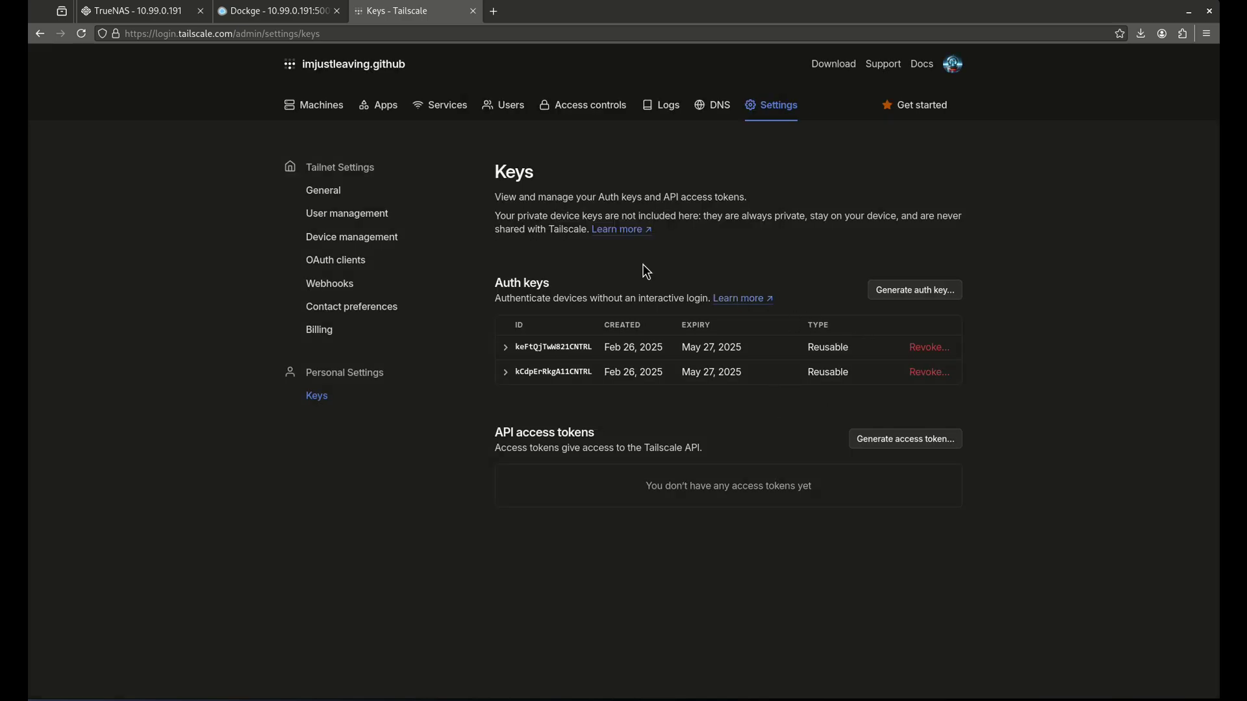
Step: Disable key expiry for the truenas machine from its actions menu
left_click(310, 19)
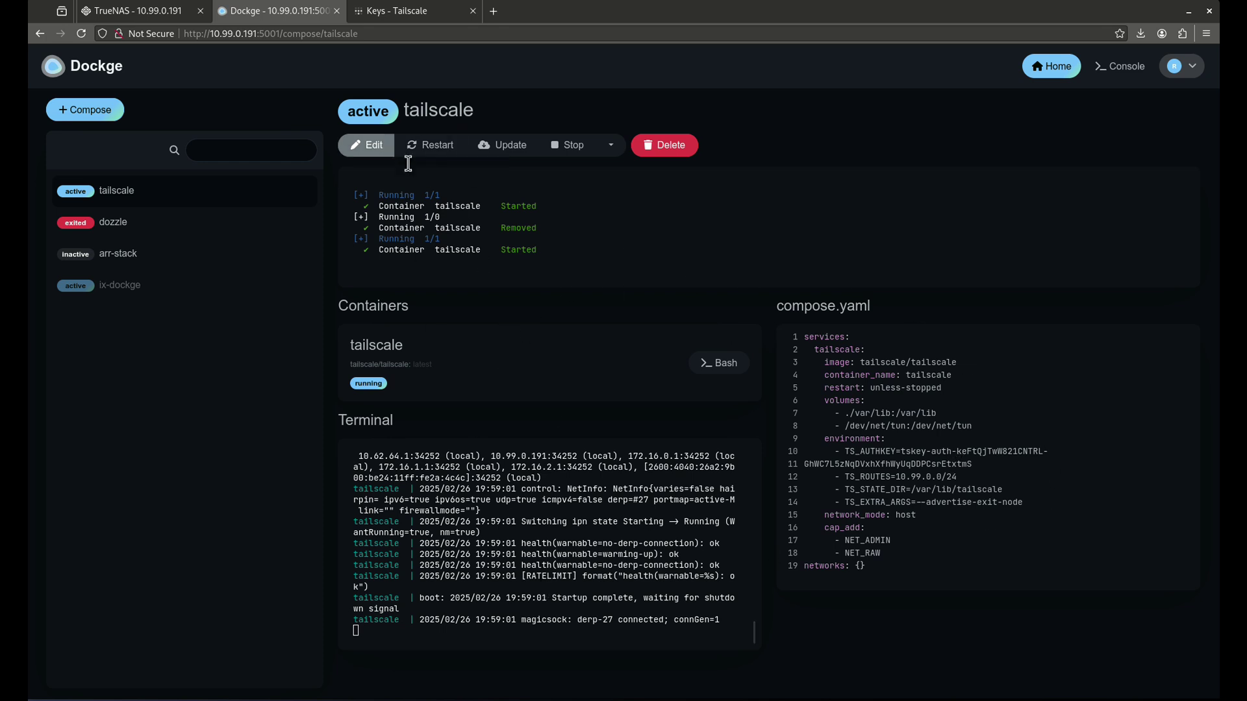
left_click(404, 18)
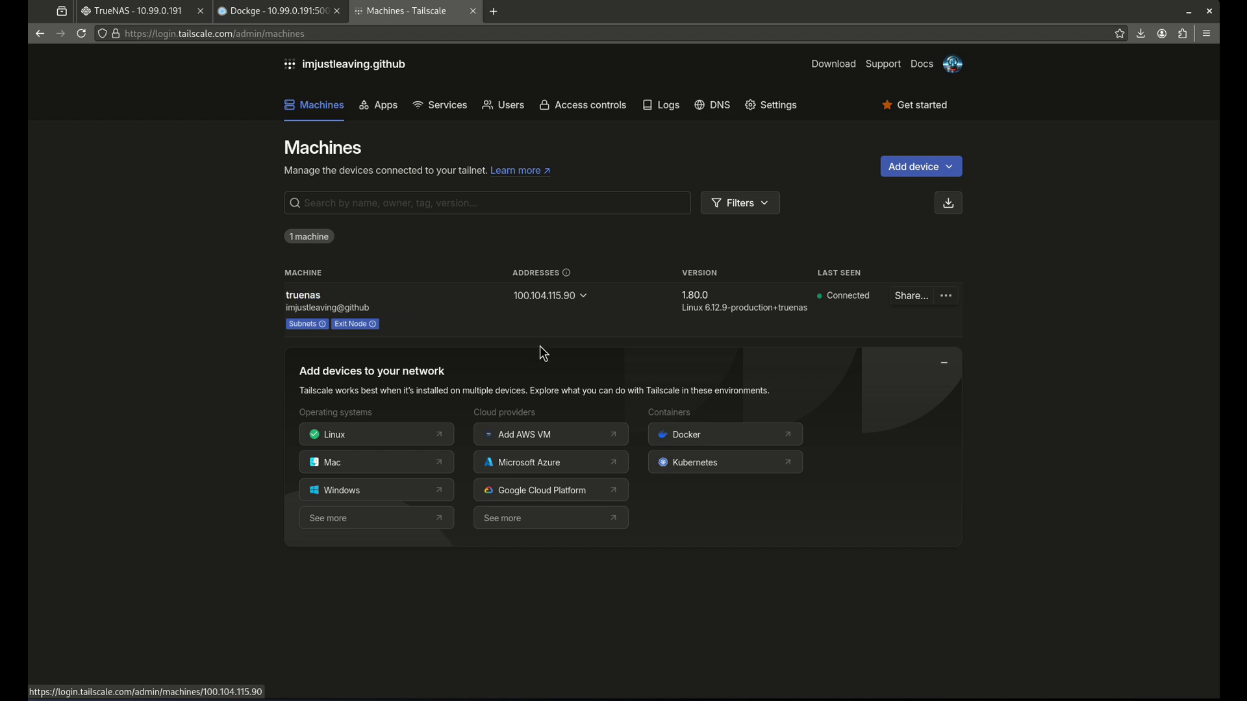
left_click(946, 300)
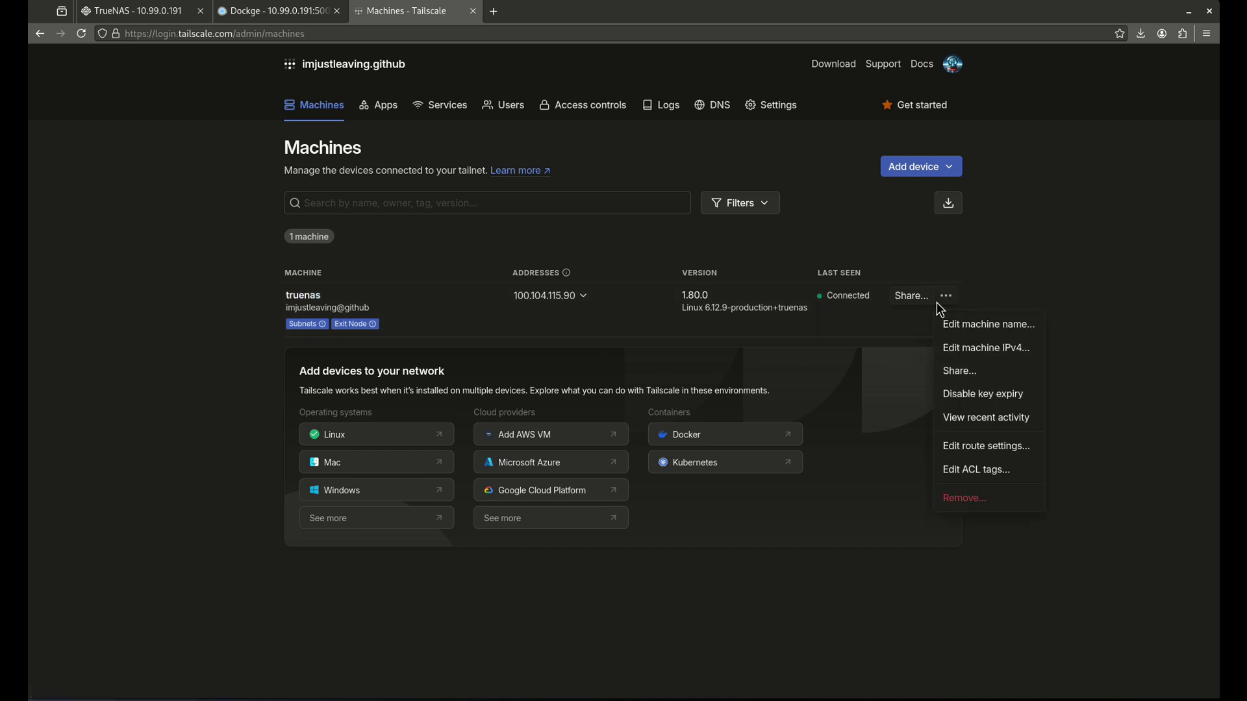
left_click(988, 393)
mouse_move(321, 328)
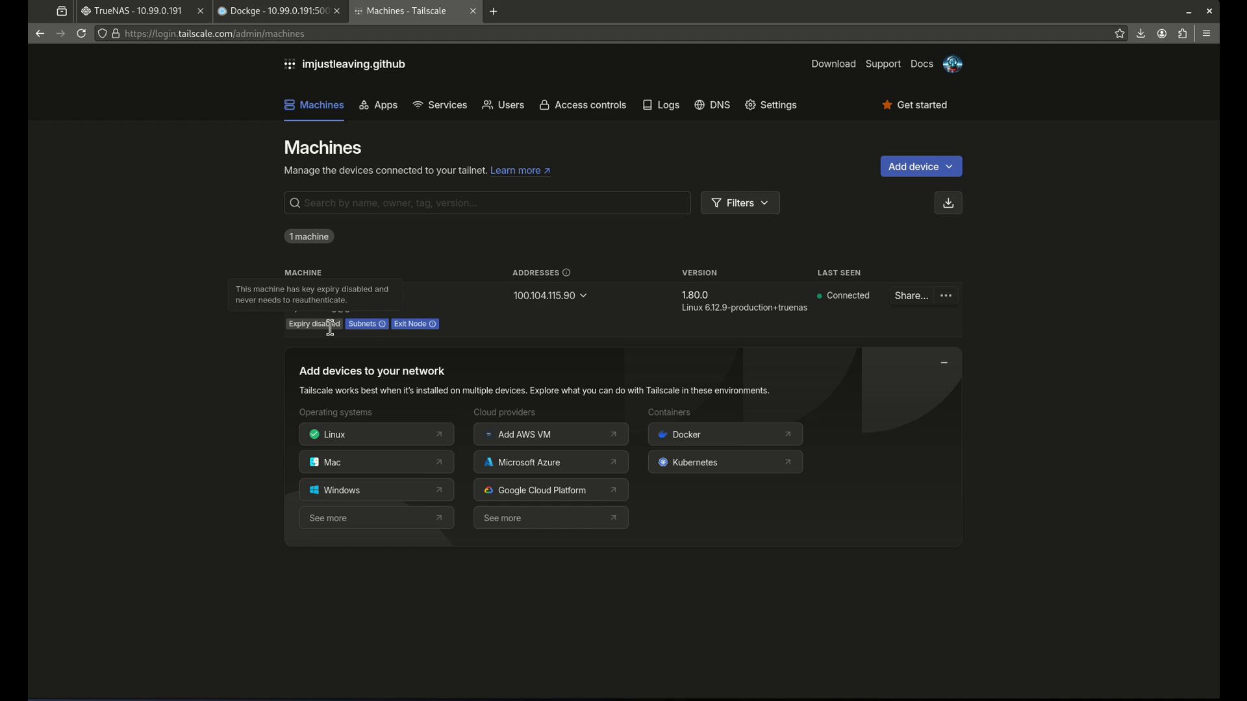
Step: Review truenas's subnet route and exit node settings, then cancel without changes
left_click(947, 297)
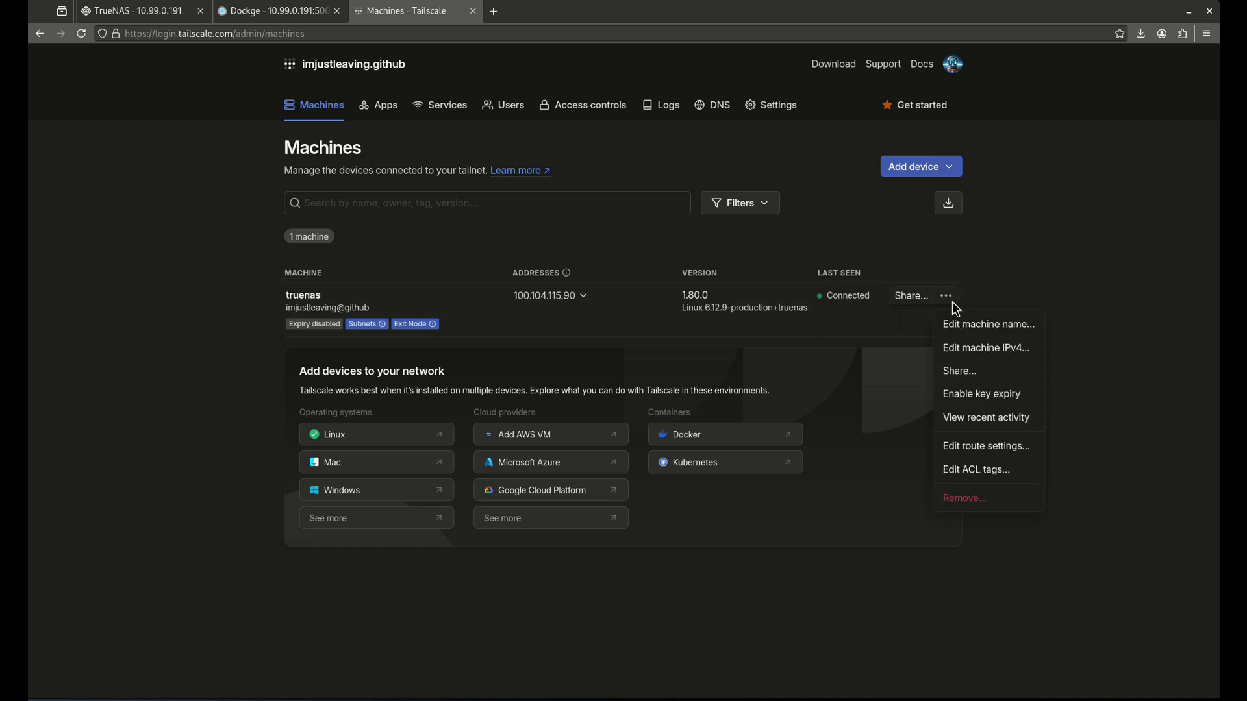
left_click(1008, 446)
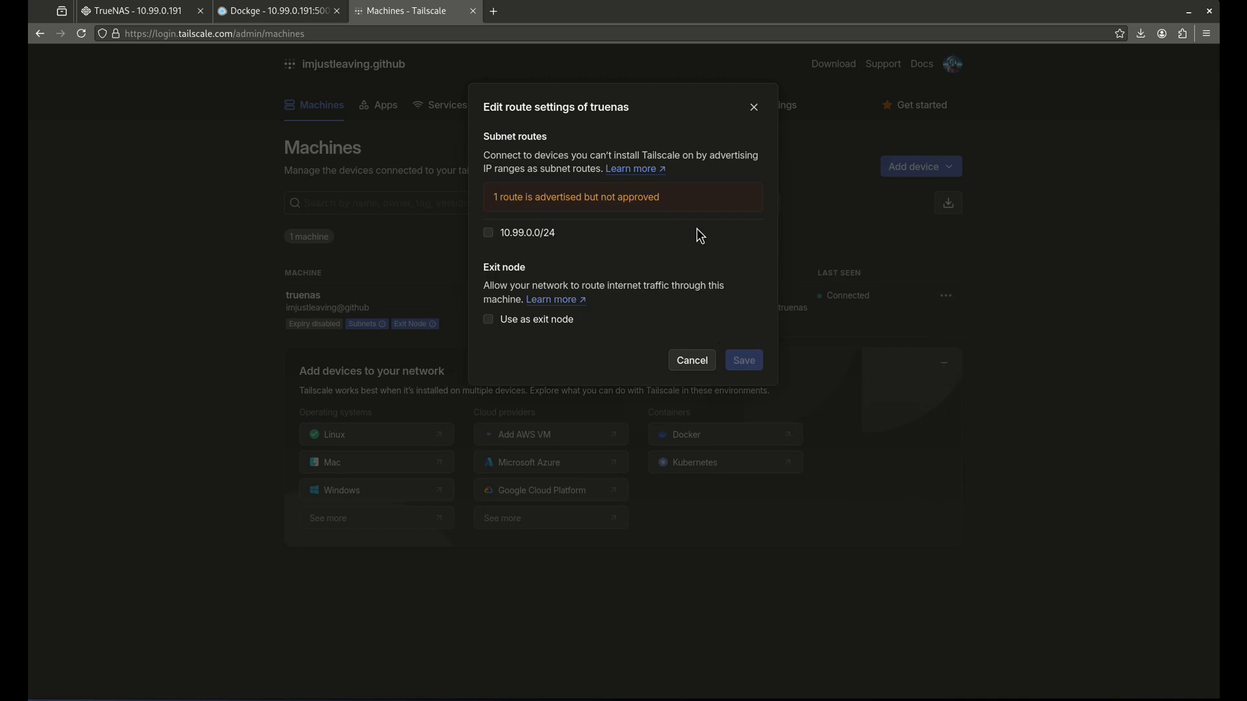
left_click(709, 360)
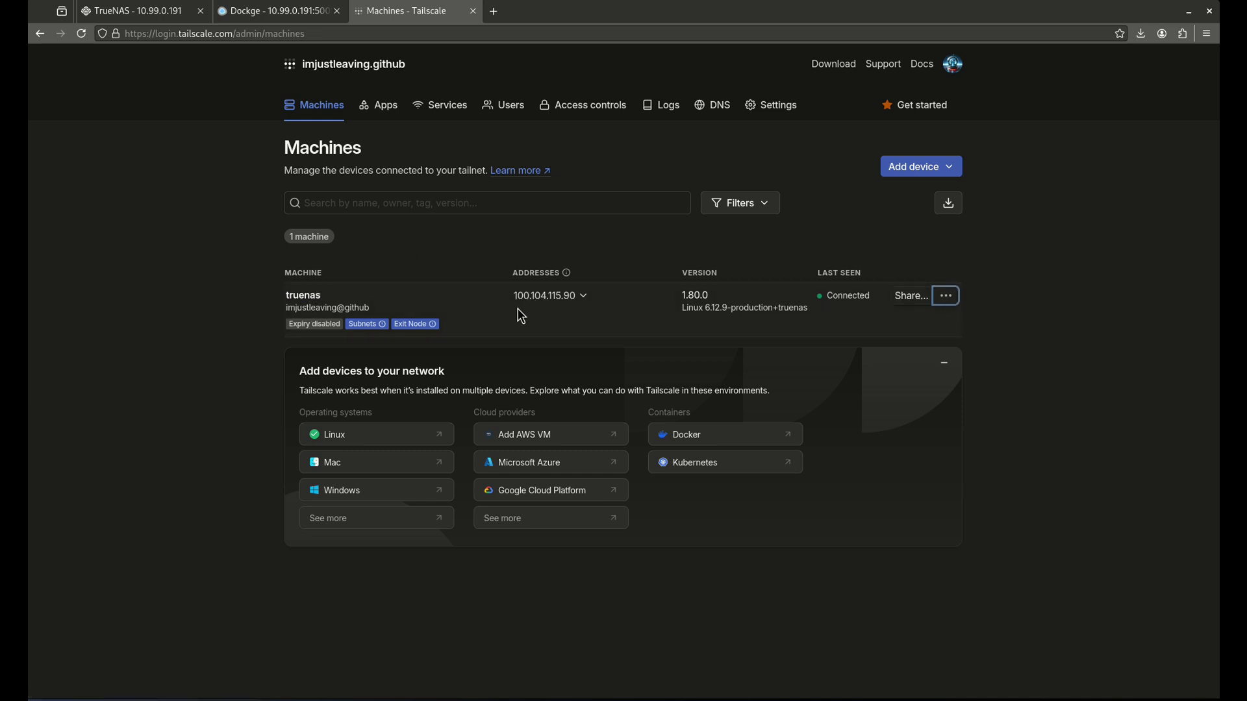
Step: Check the running tailscale stack in Dockge, then return to the machines list showing google-pixel-6a
left_click(304, 9)
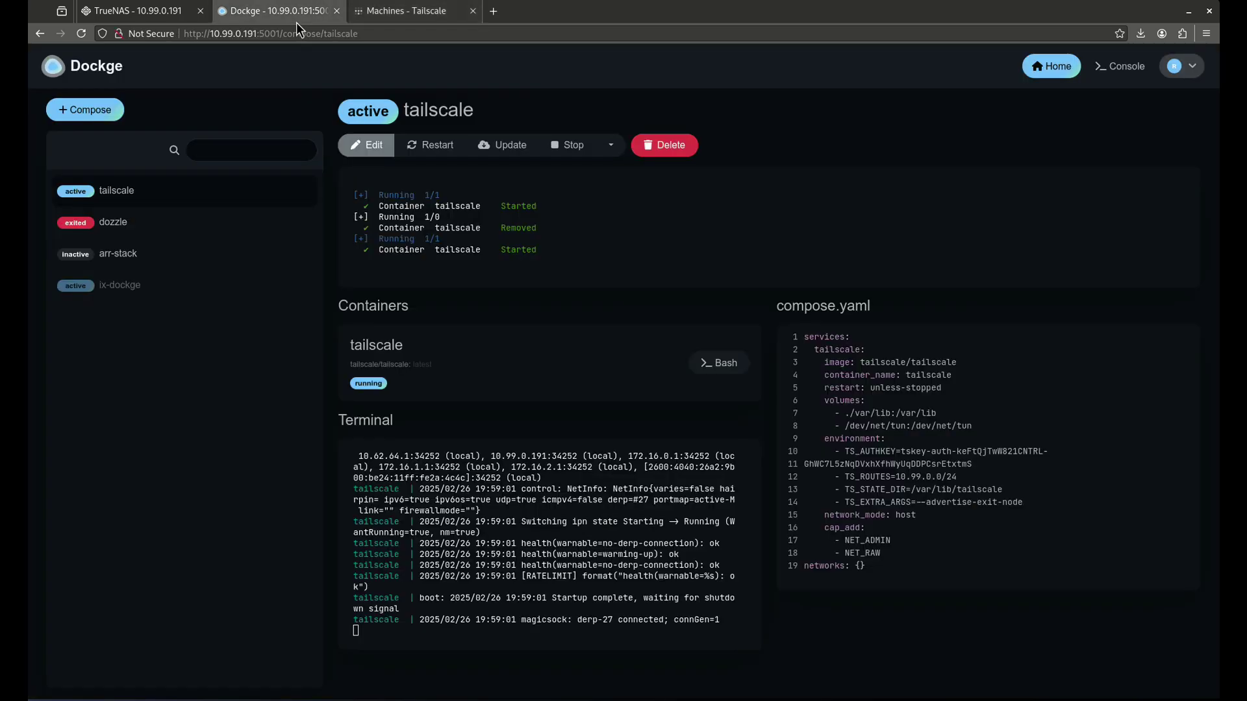
left_click(387, 16)
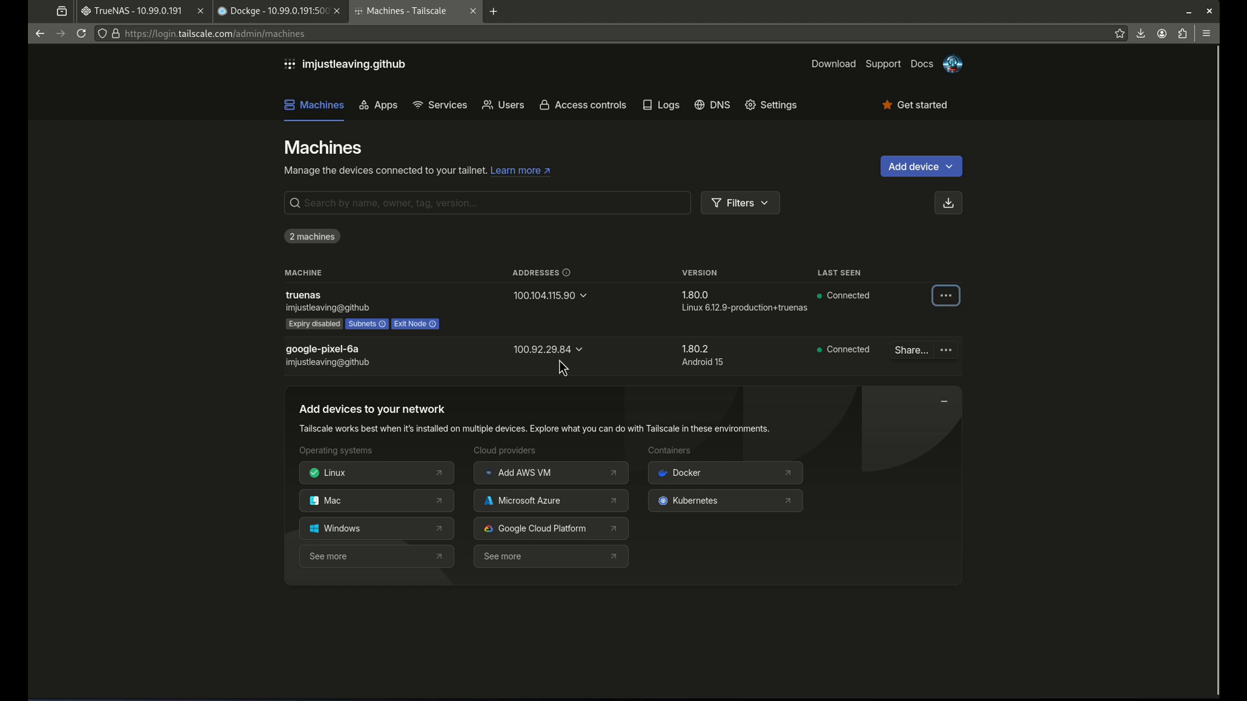
Step: Turn off key expiry for google-pixel-6a from its row's actions menu
left_click(946, 350)
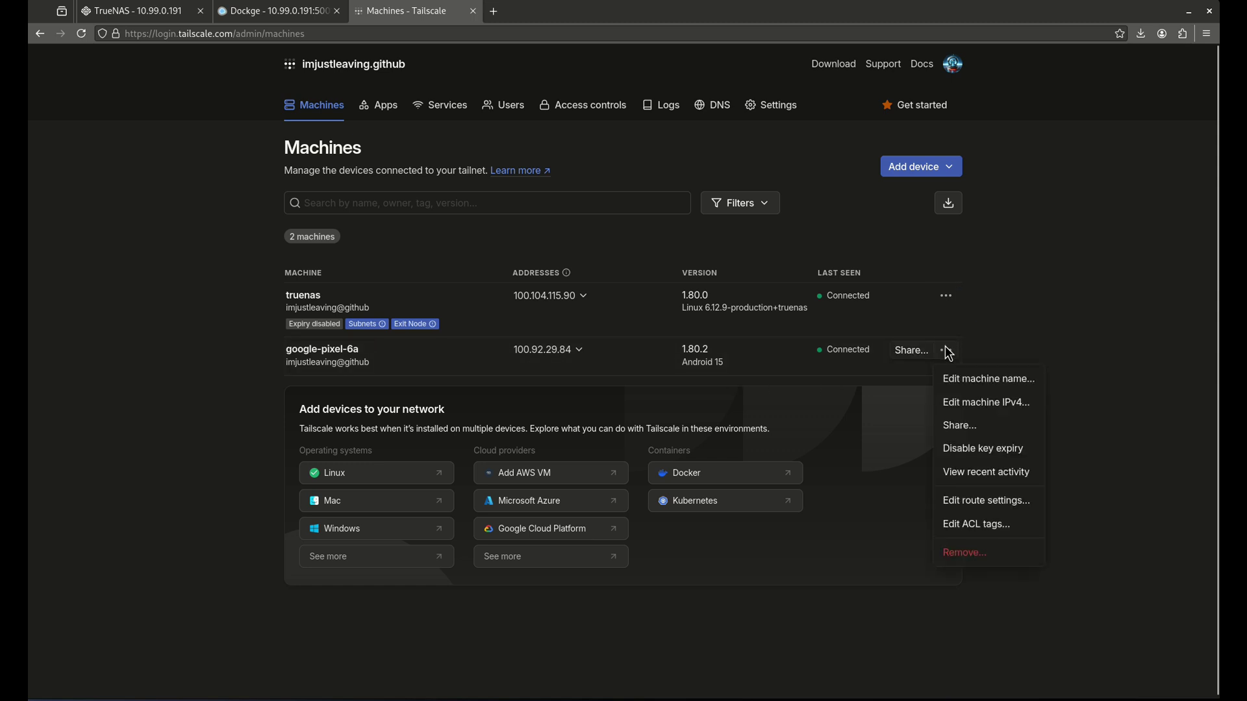
left_click(1011, 451)
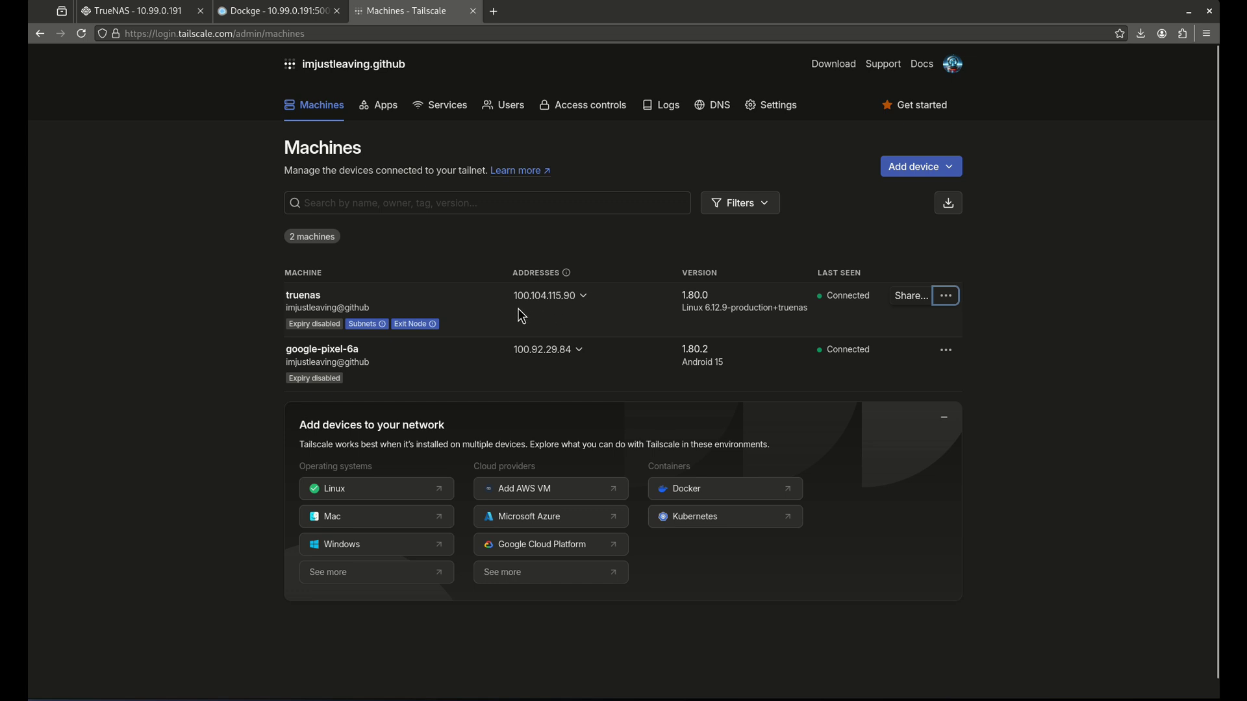
Step: View the installed apps list in TrueNAS, then return to the Tailscale machines list
left_click(162, 11)
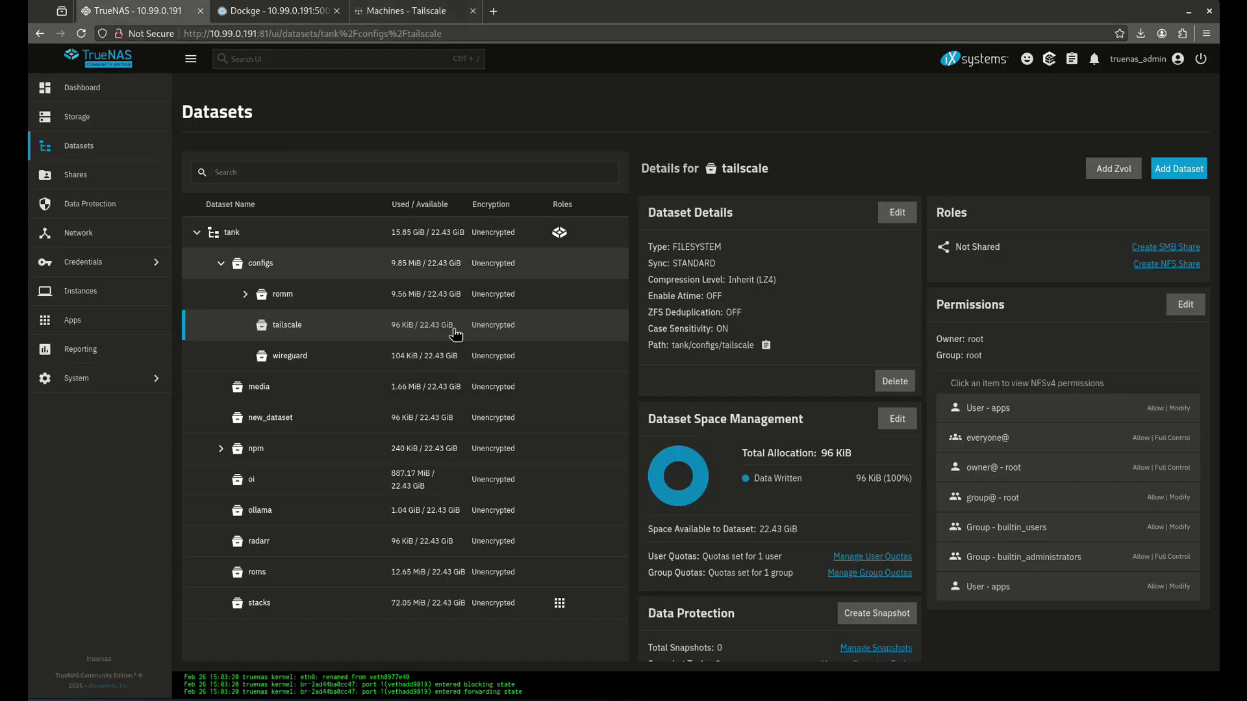
left_click(276, 11)
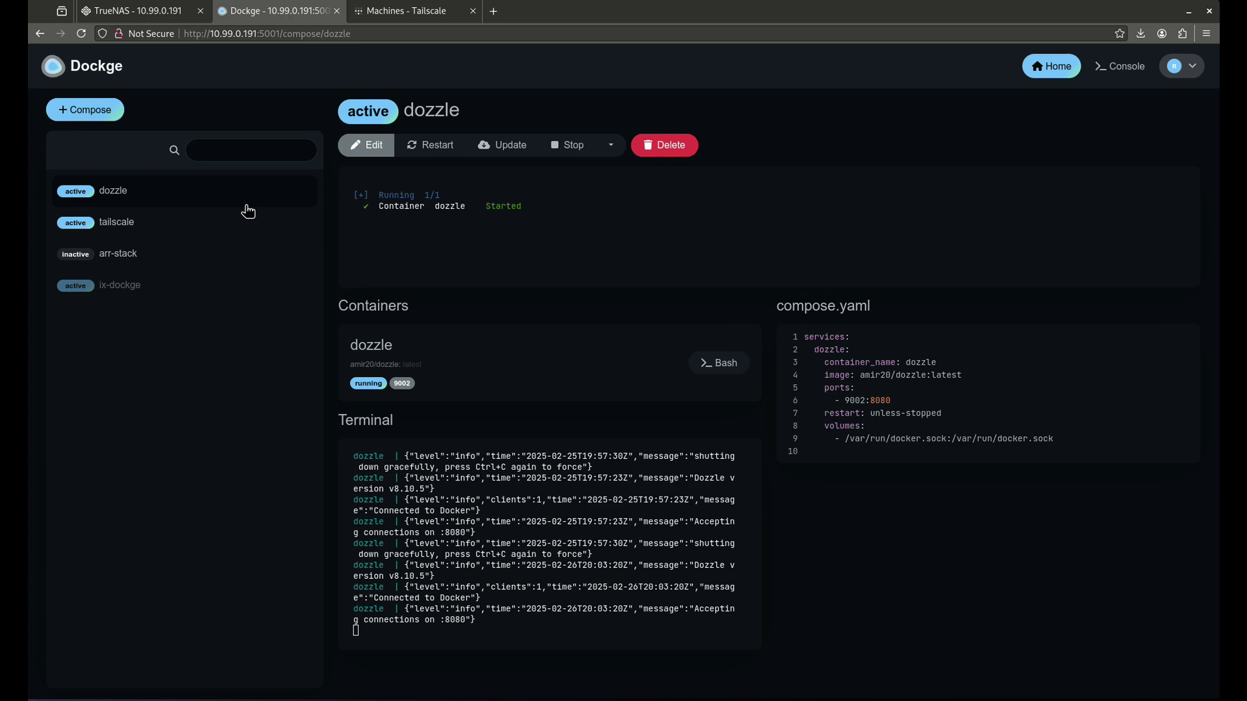
left_click(117, 11)
left_click(107, 321)
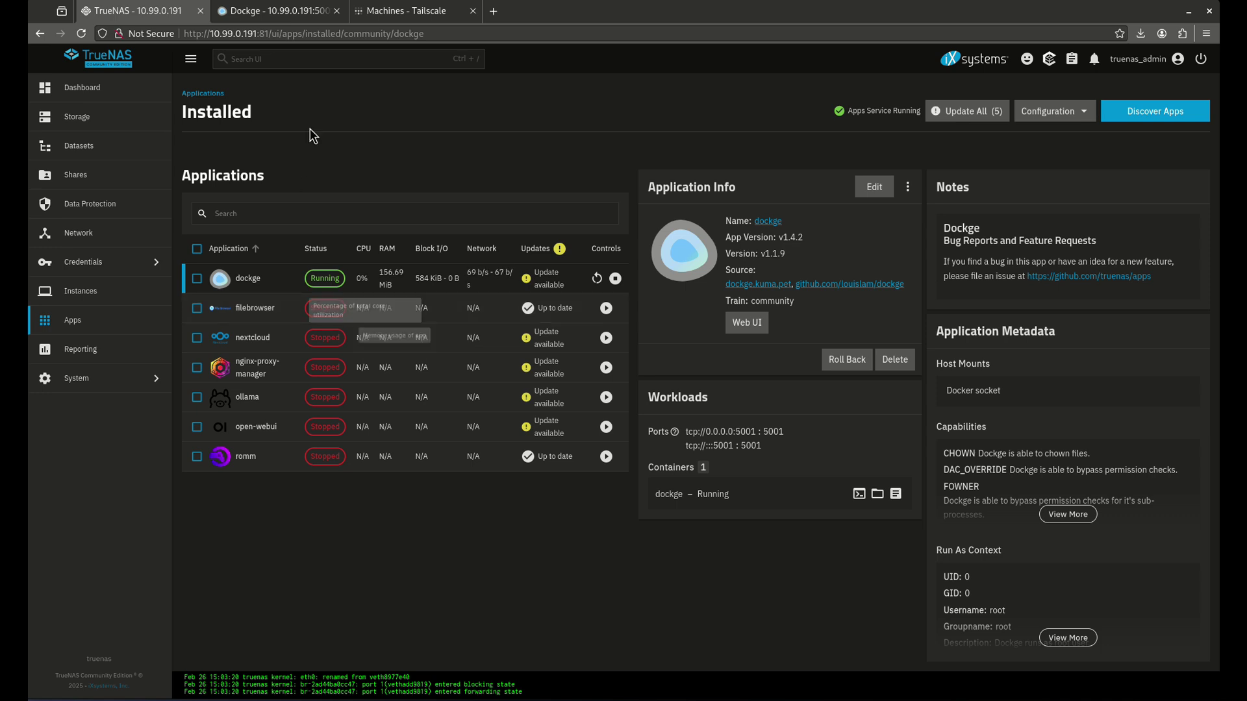
left_click(383, 11)
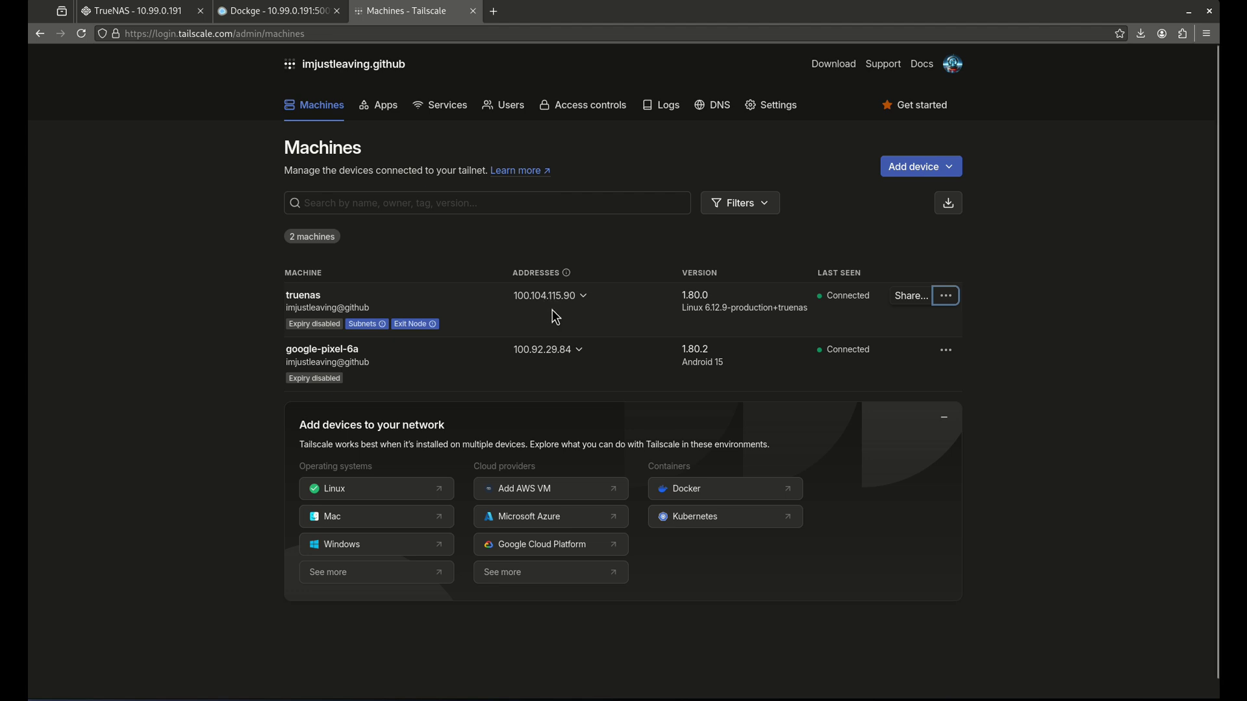
left_click(946, 296)
left_click(977, 443)
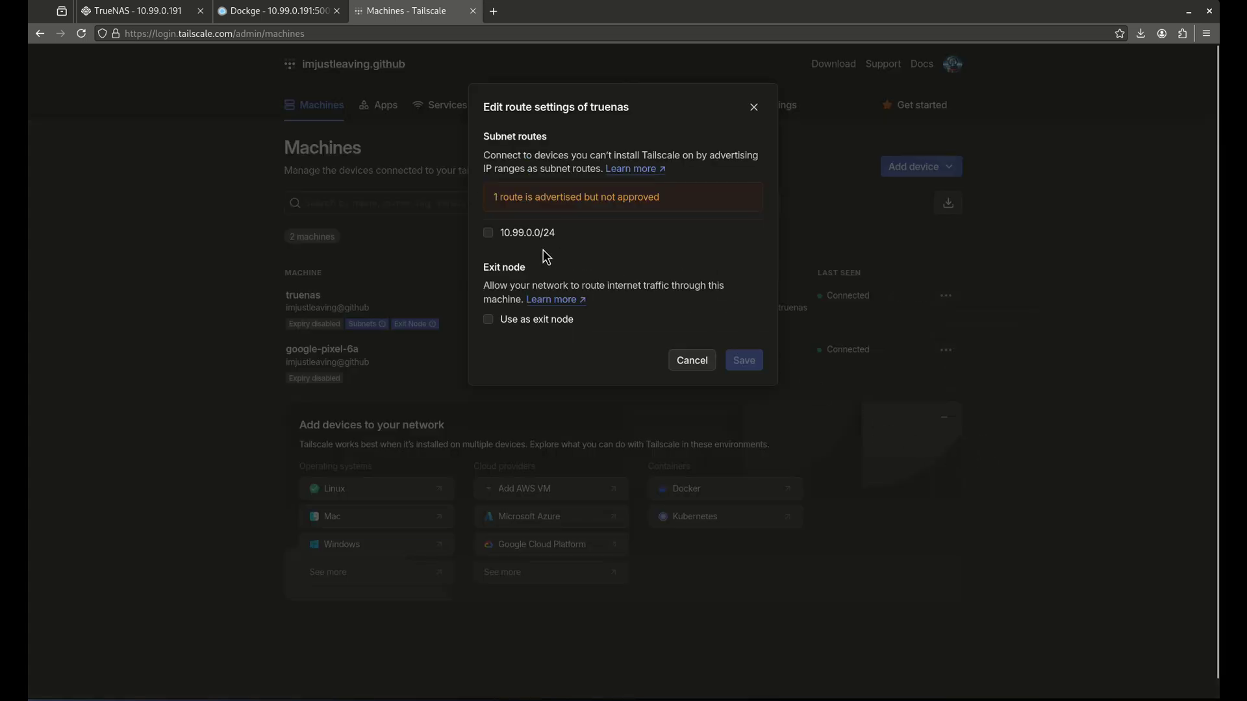
left_click(492, 233)
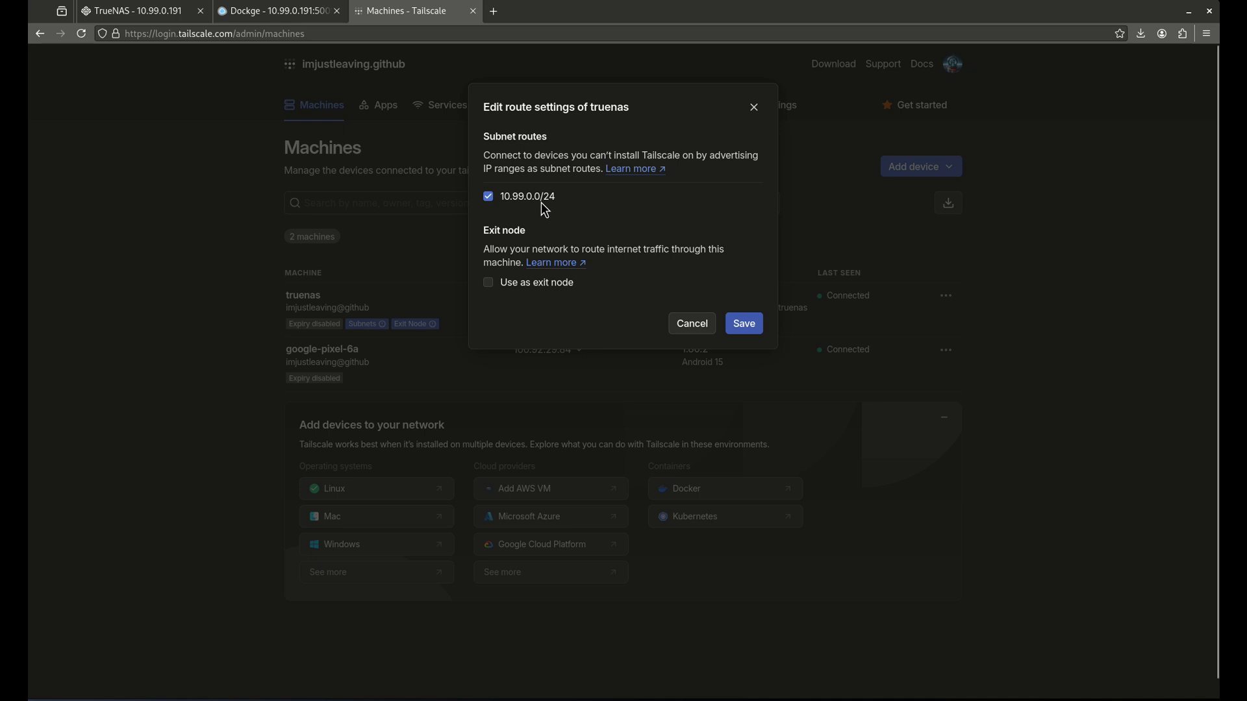
left_click(489, 284)
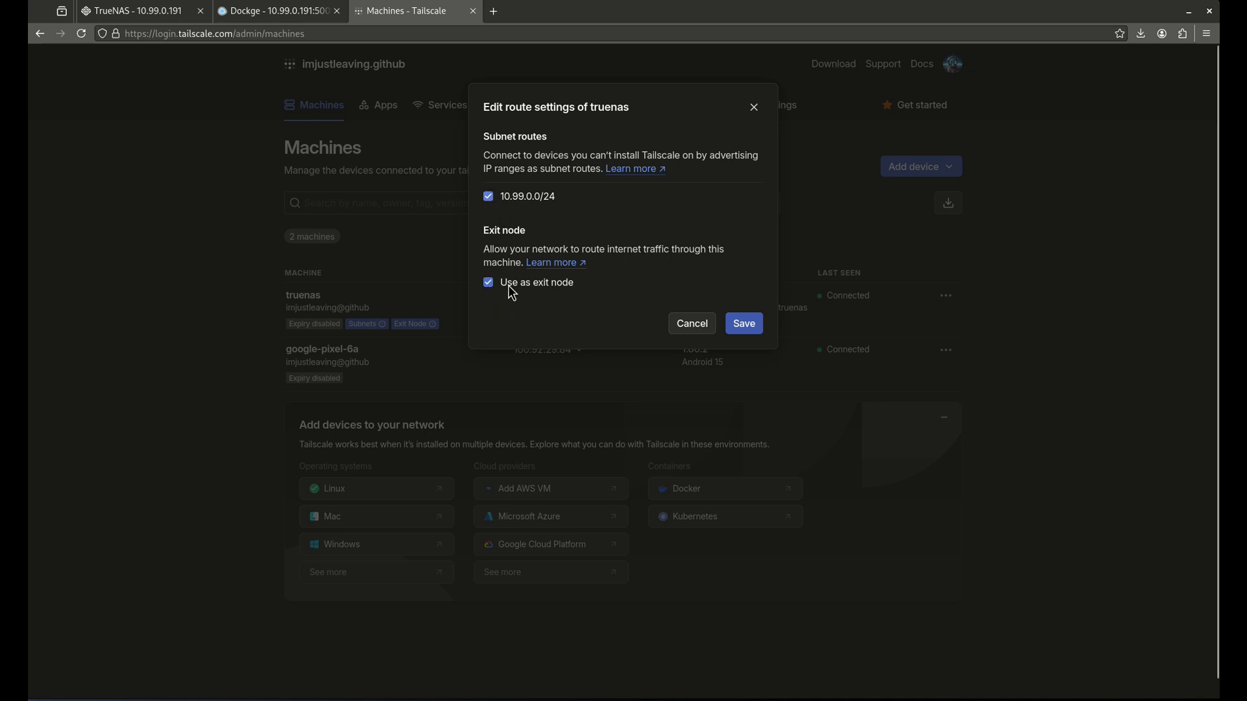
left_click(489, 198)
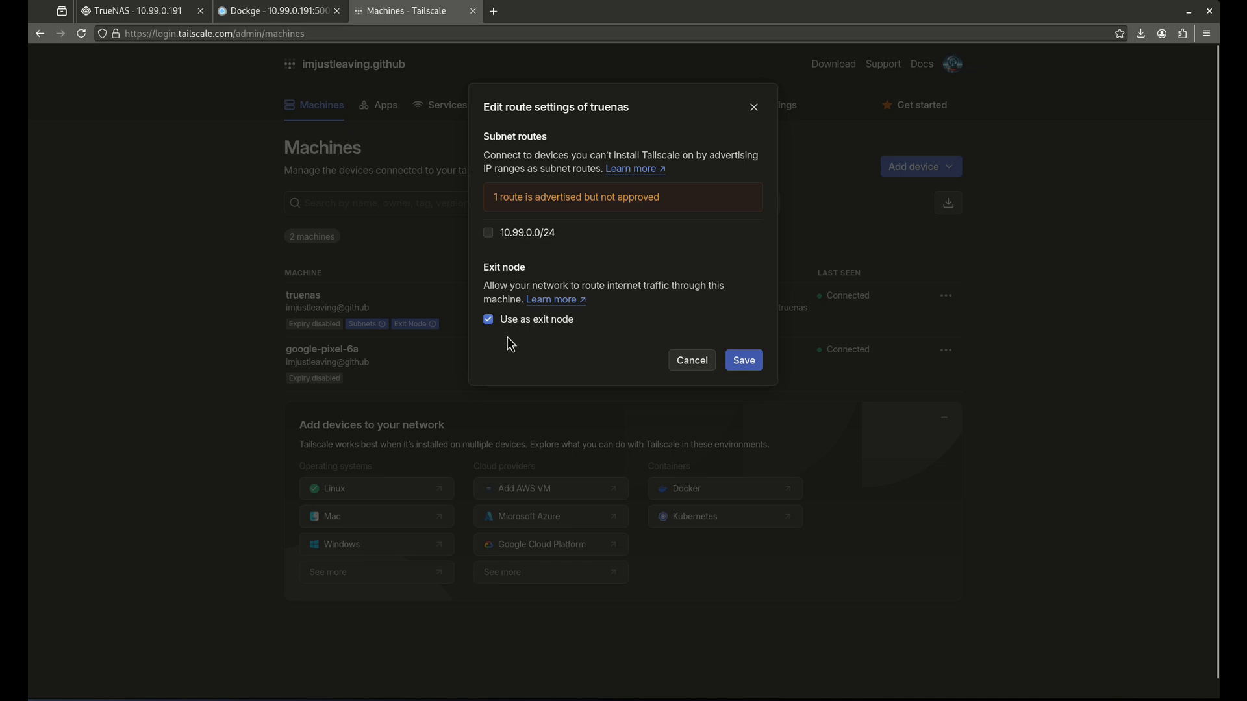
left_click(493, 235)
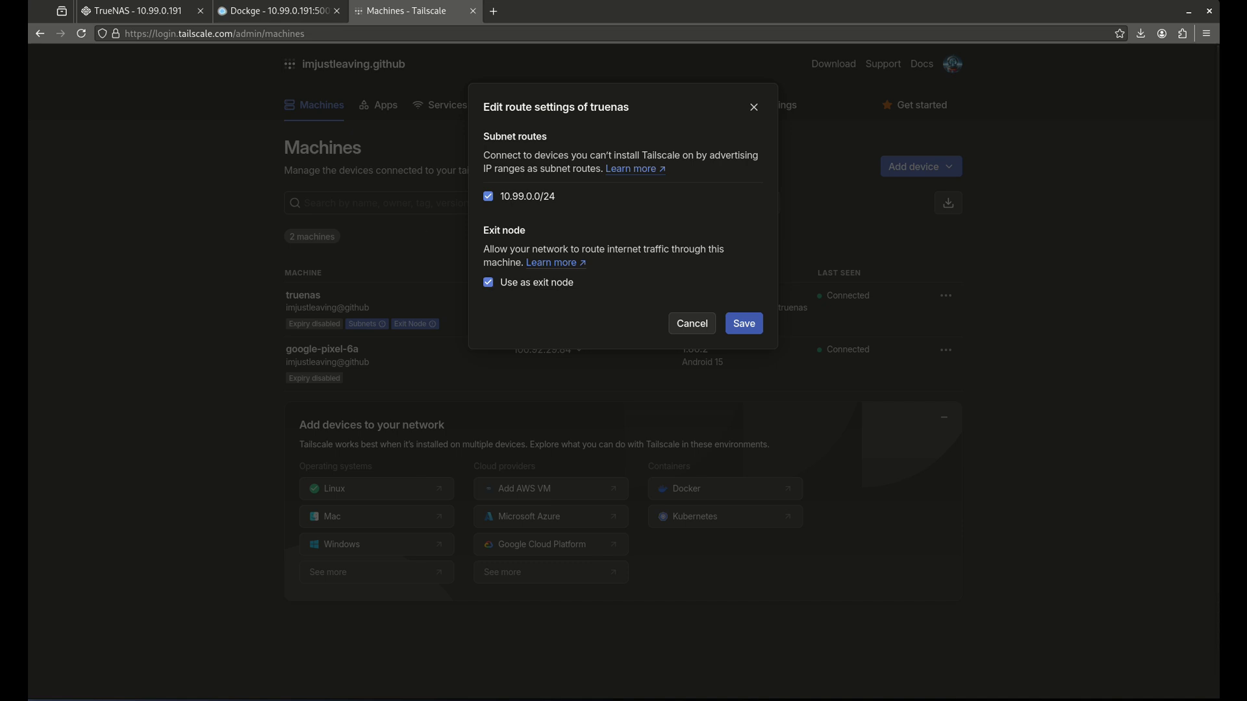
left_click(489, 199)
left_click(508, 320)
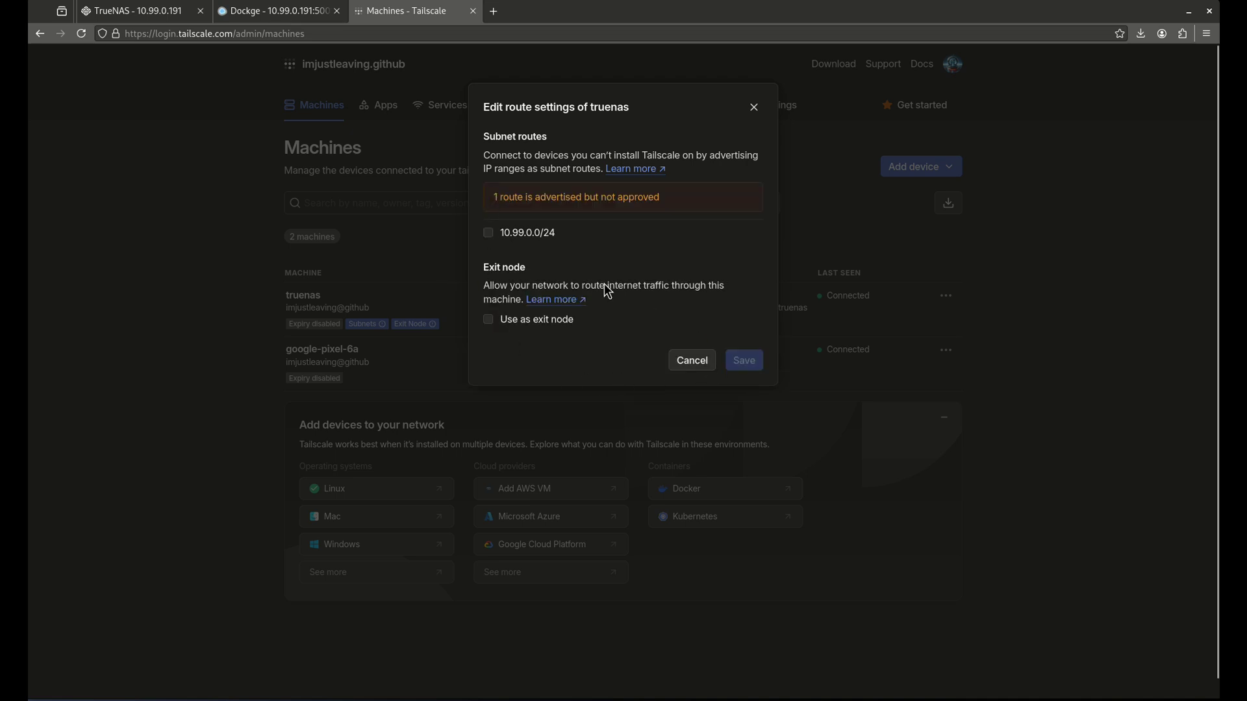
left_click(507, 233)
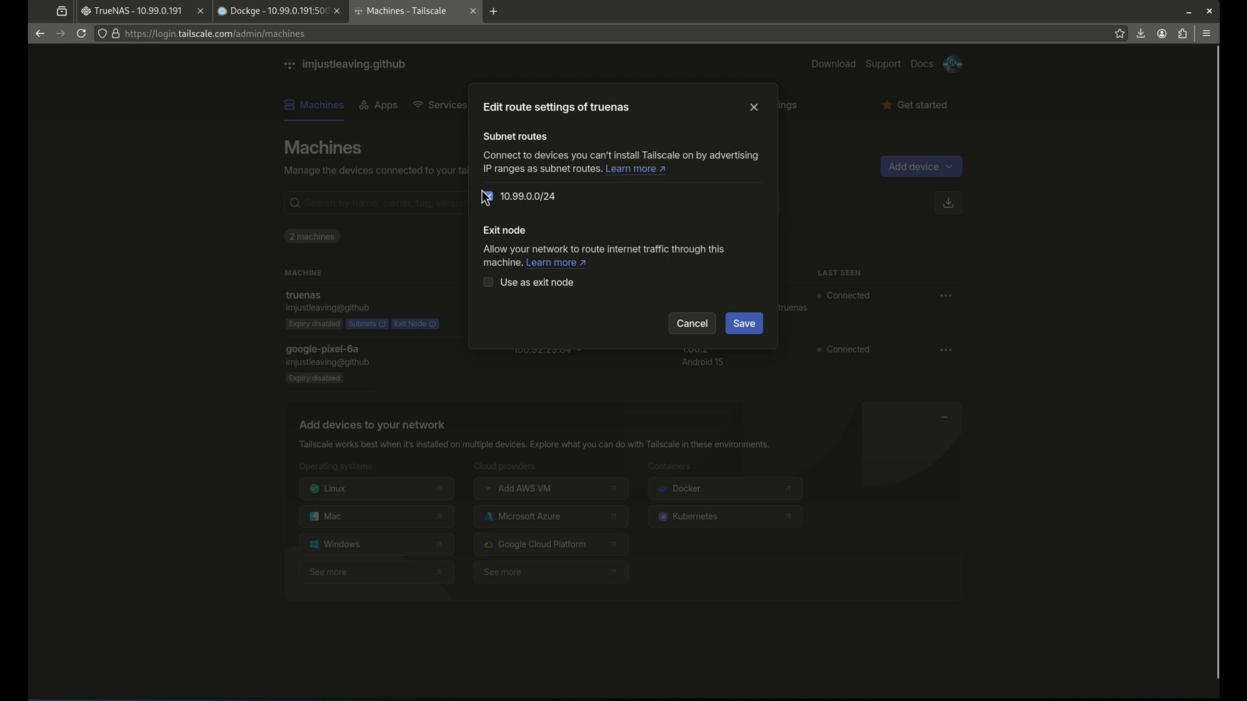
left_click(520, 196)
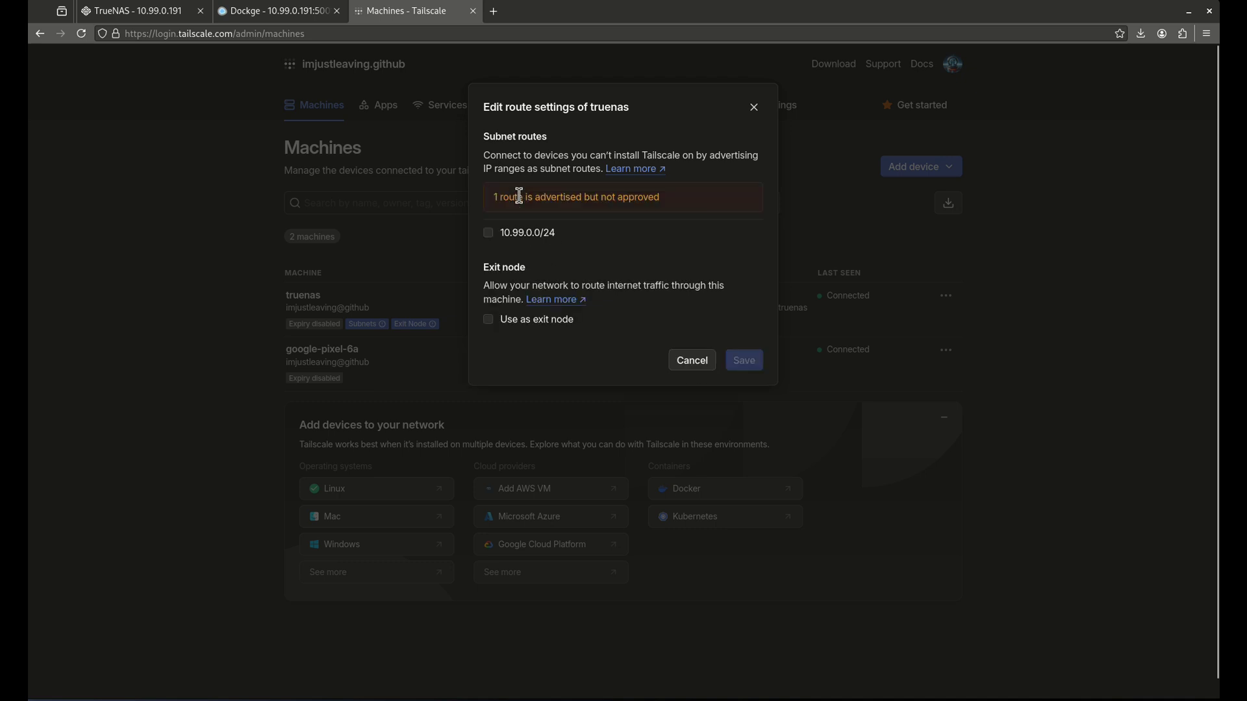
left_click(687, 362)
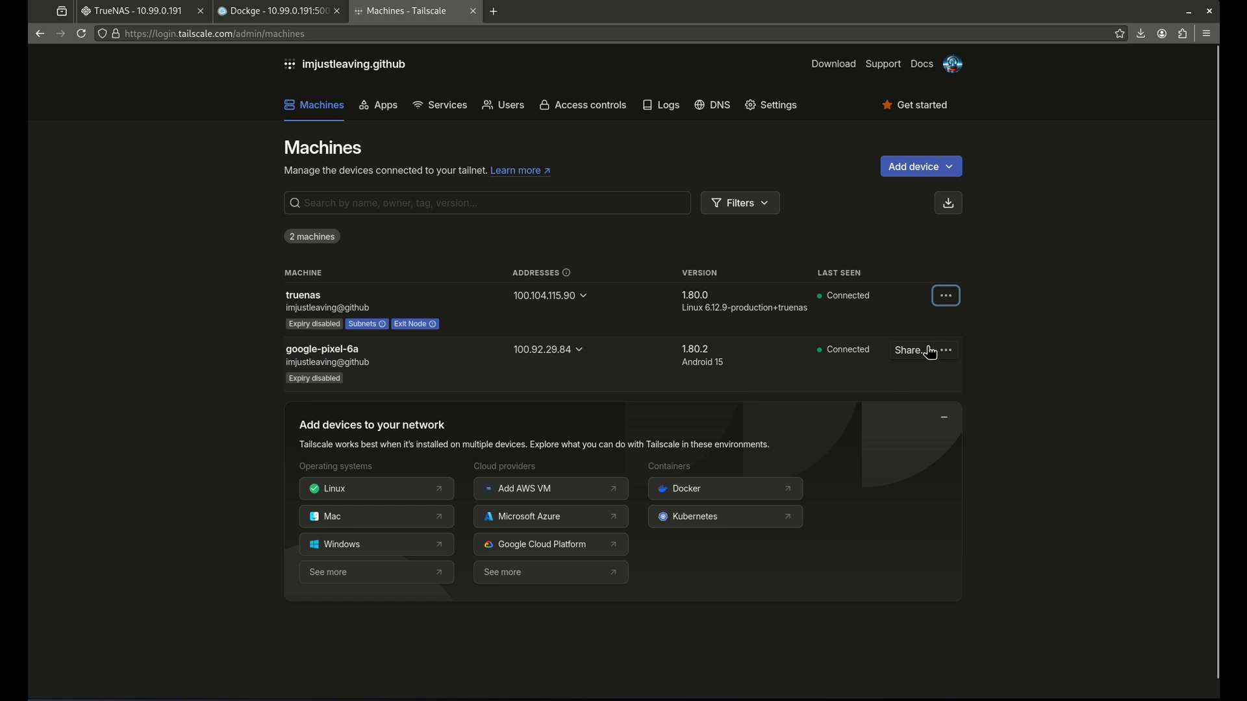
Step: Apply Stop & Inactive to the dozzle stack in Dockge, then return to the TrueNAS tab
mouse_move(318, 378)
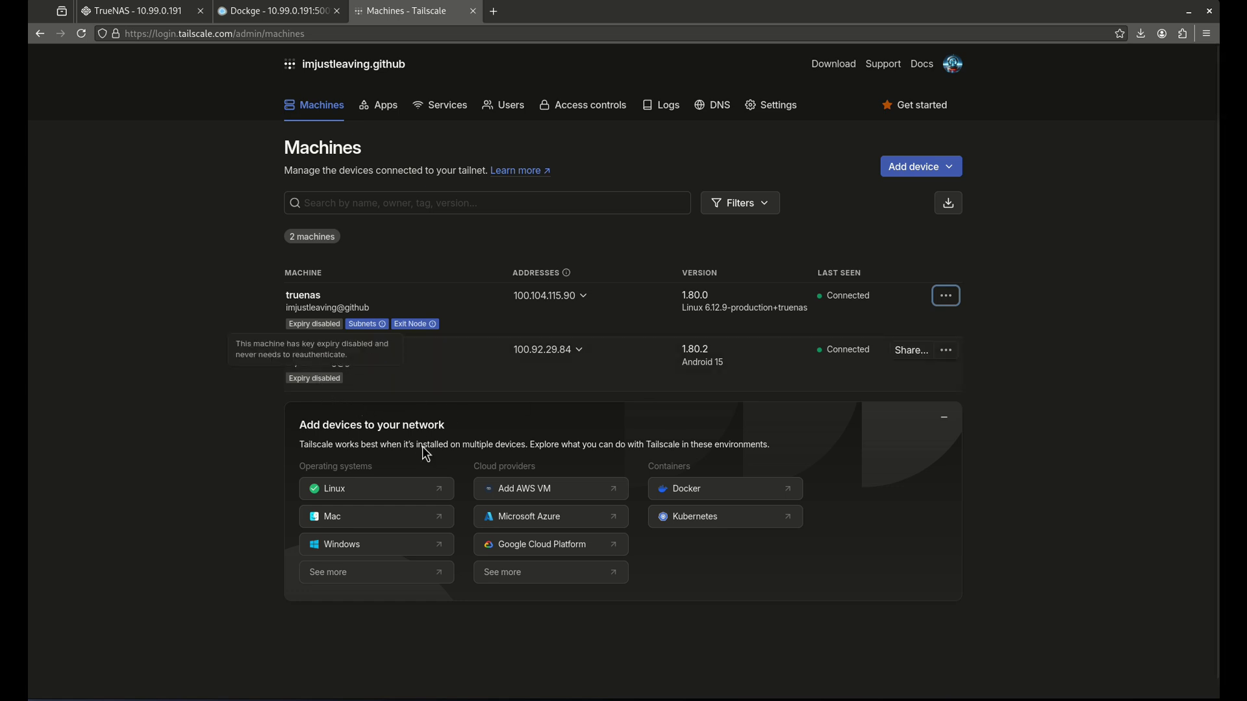
left_click(272, 11)
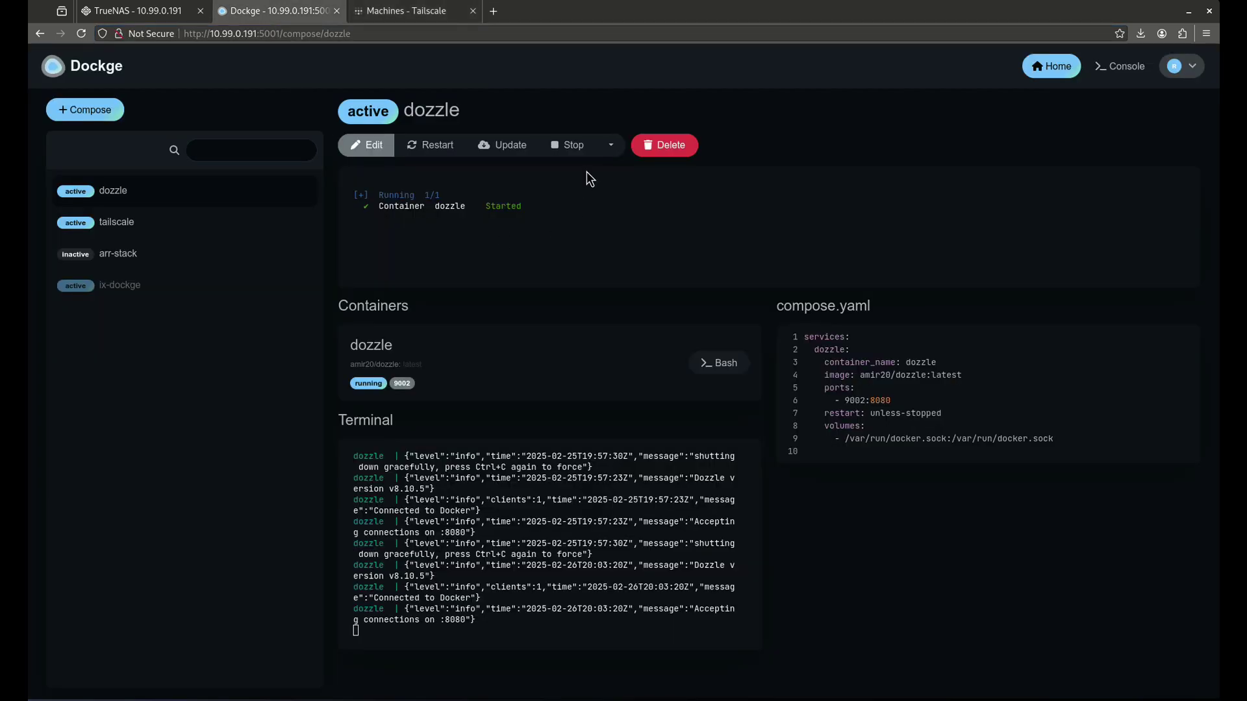
left_click(606, 141)
left_click(617, 174)
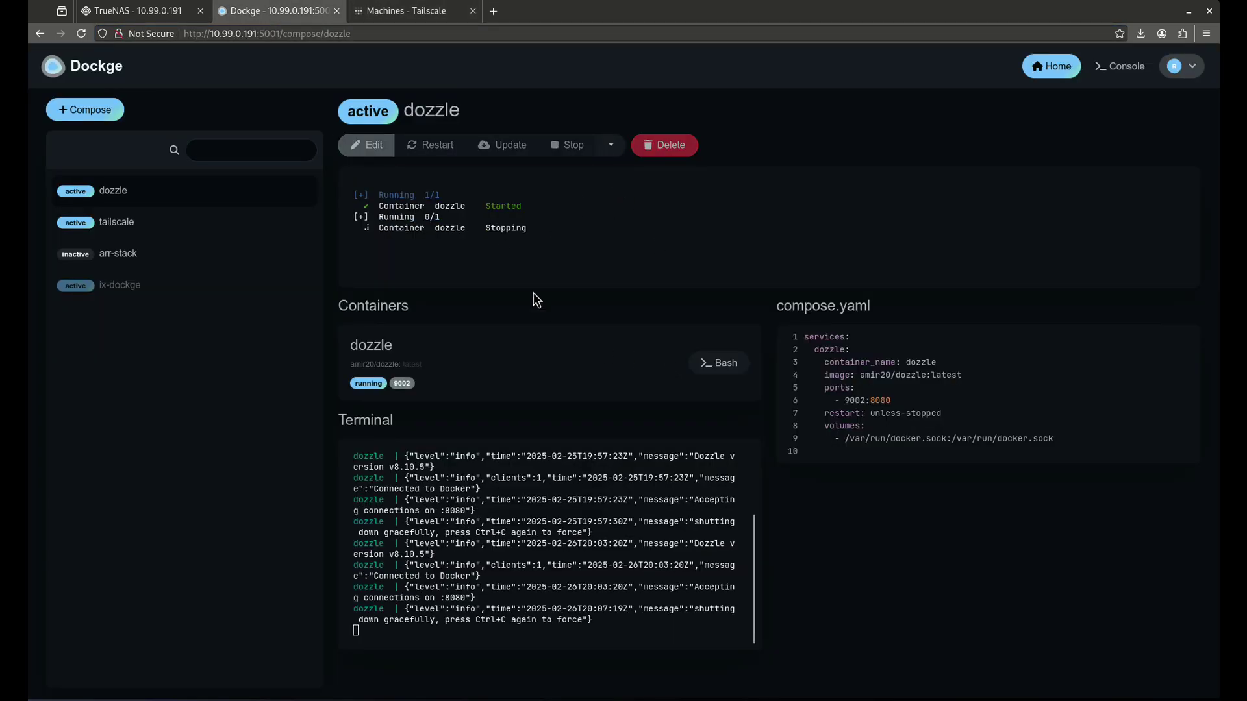
left_click(154, 12)
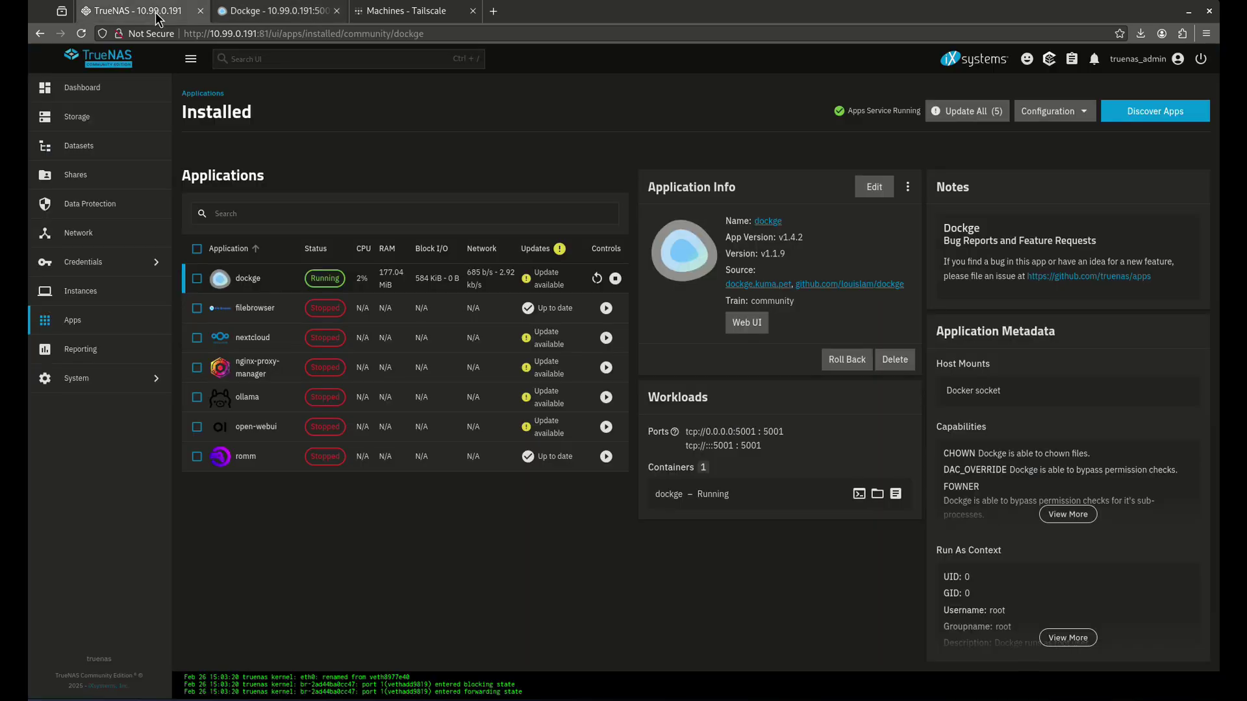
Step: Find 'tailscale' in the TrueNAS app catalogue and open its Install form
left_click(91, 322)
left_click(1154, 111)
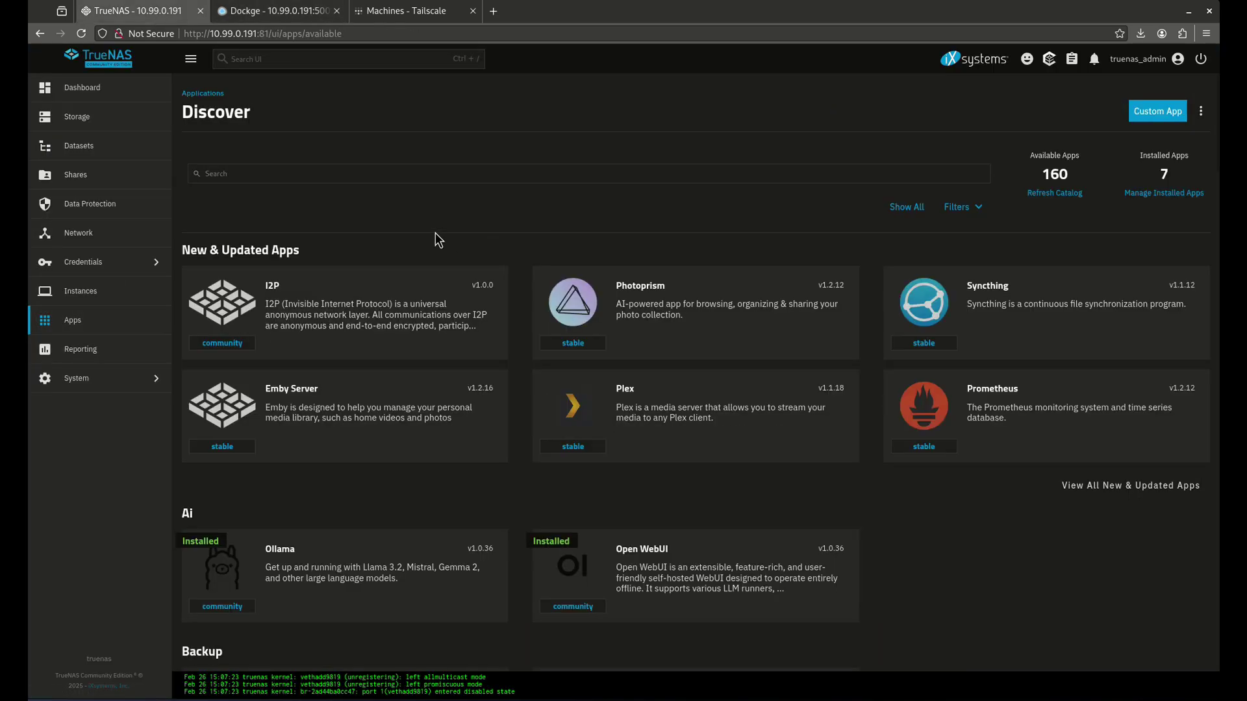
left_click(317, 178)
type("tailsca")
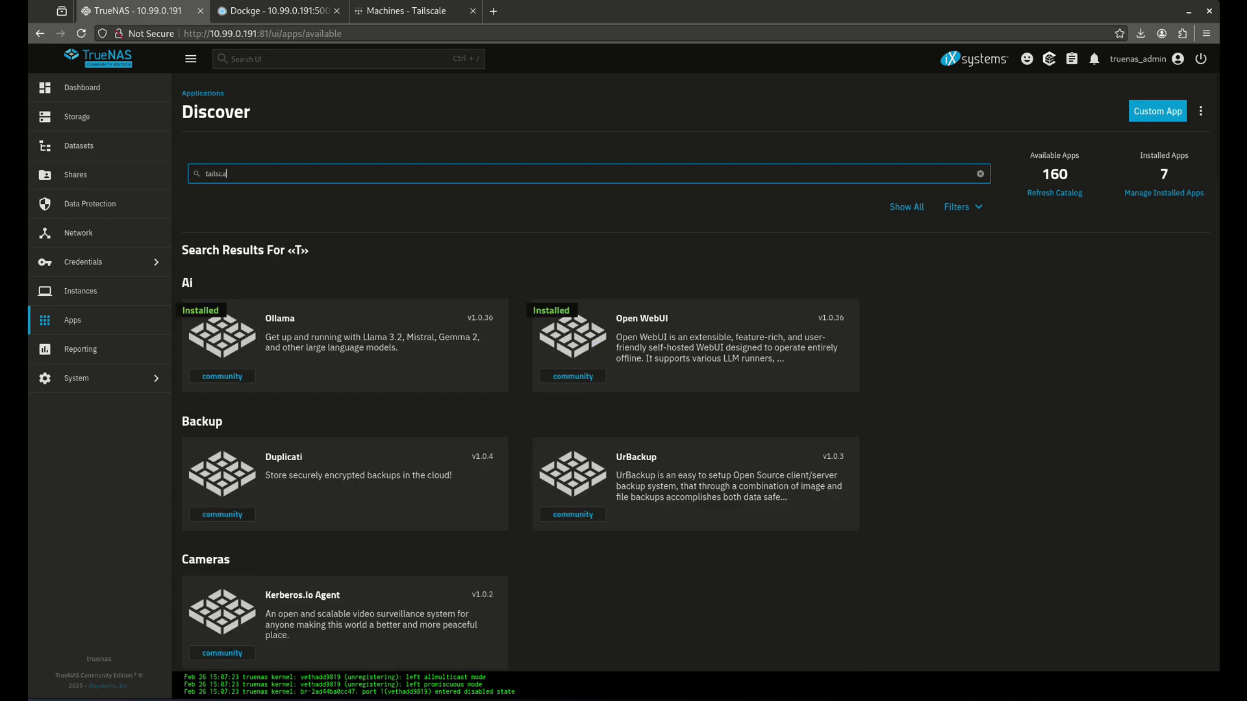
type("le")
left_click(381, 378)
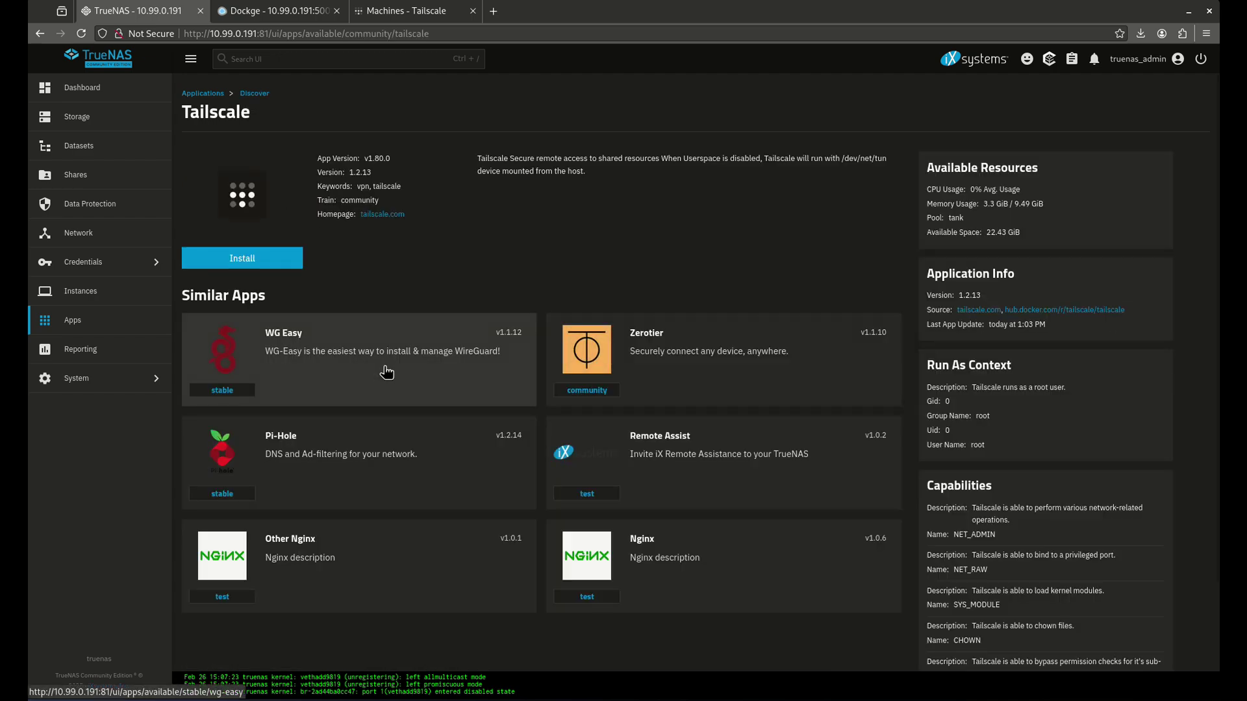
left_click(243, 260)
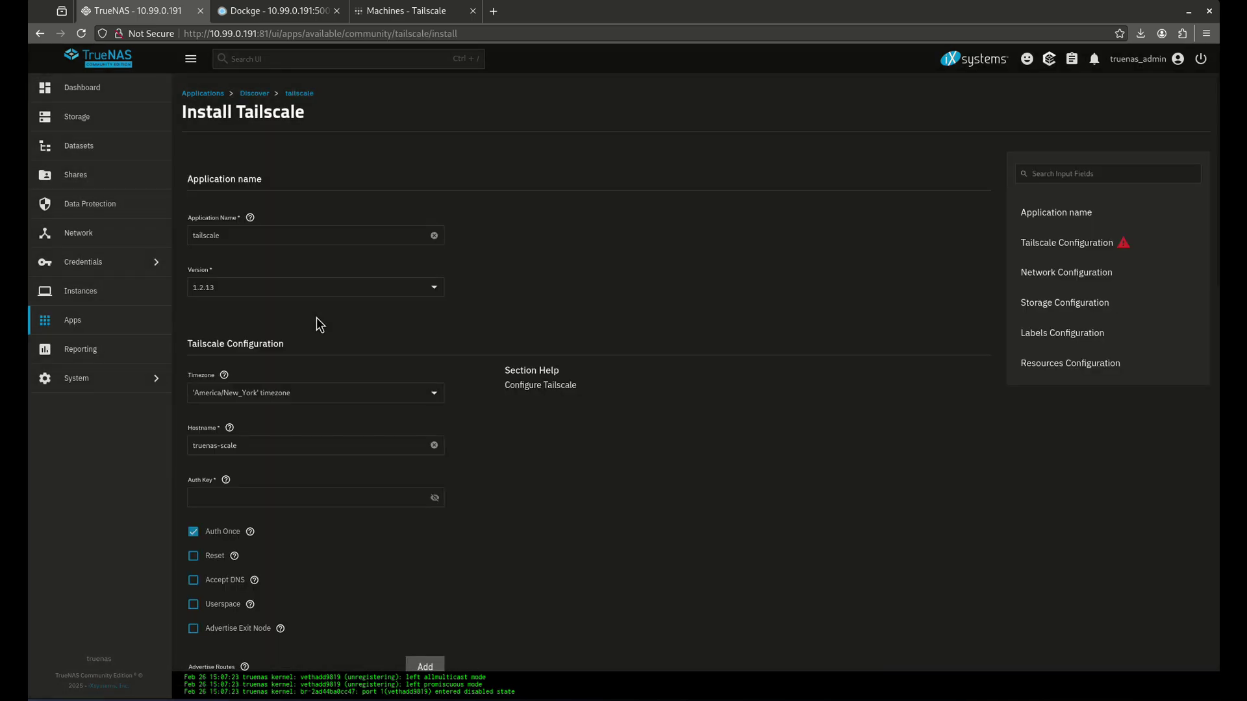
scroll(317, 312, "down", 2)
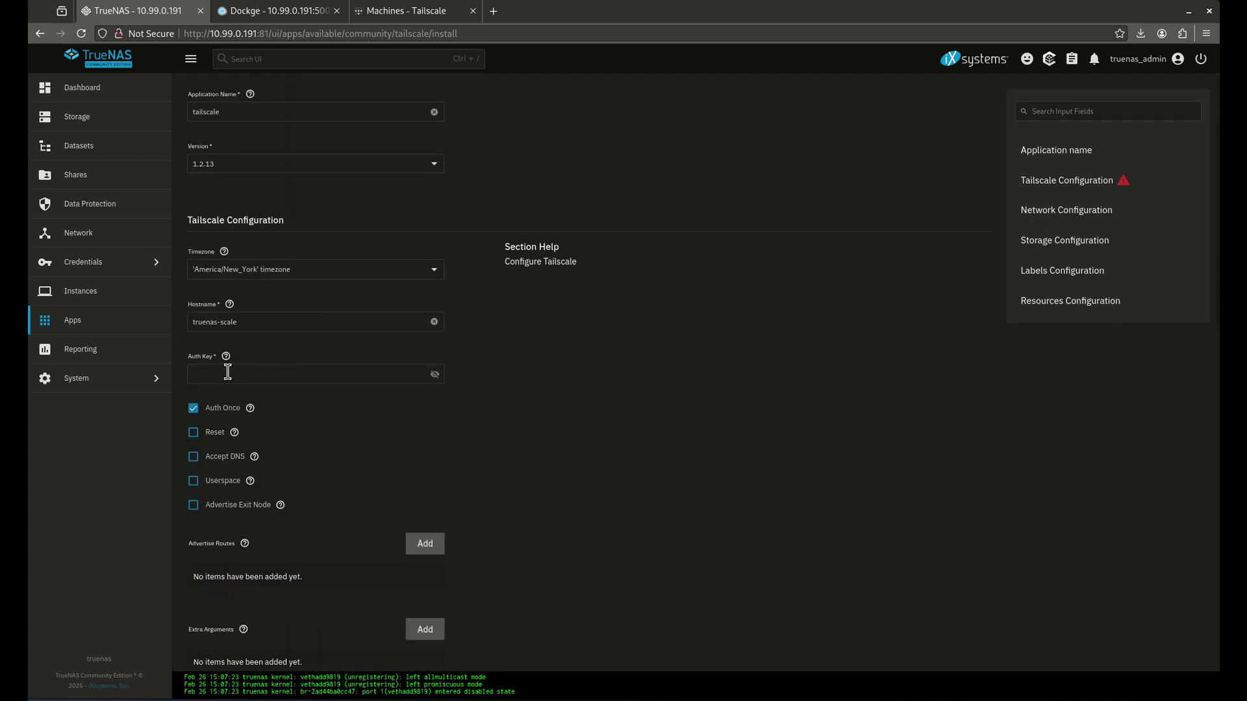
Step: Copy the TS_AUTHKEY value from the Dockge tailscale stack's compose.yaml
left_click(279, 11)
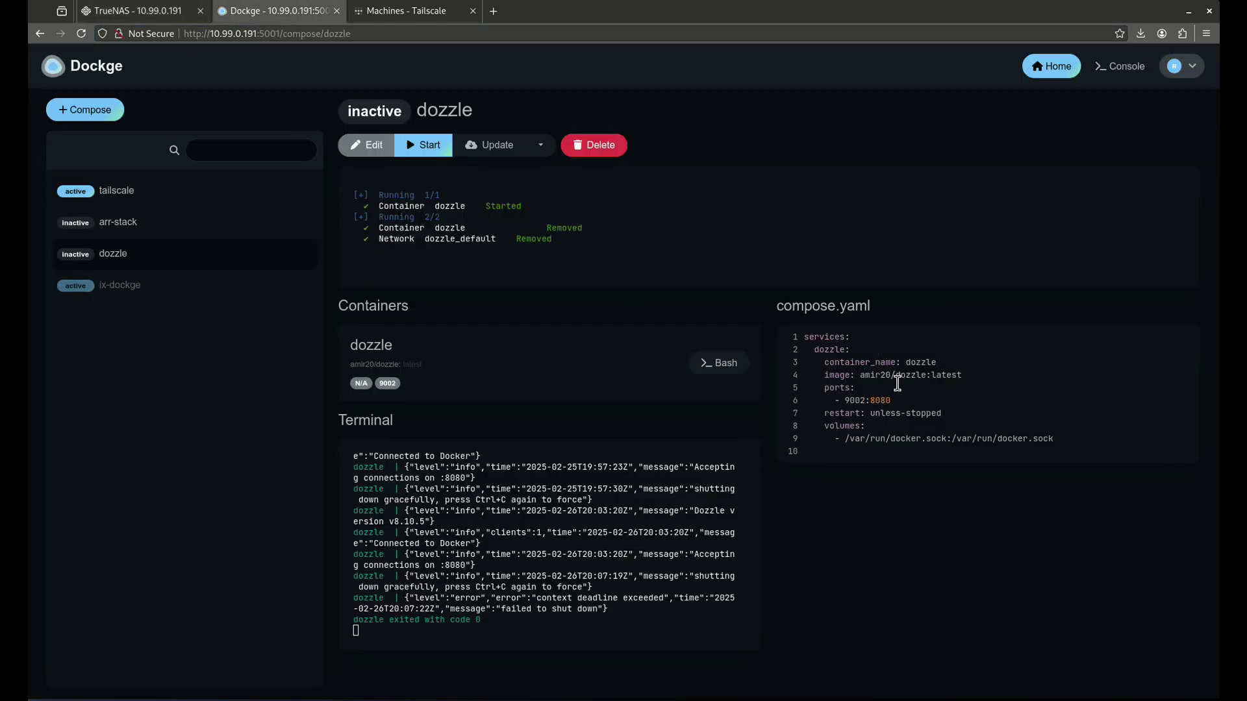
left_click(122, 192)
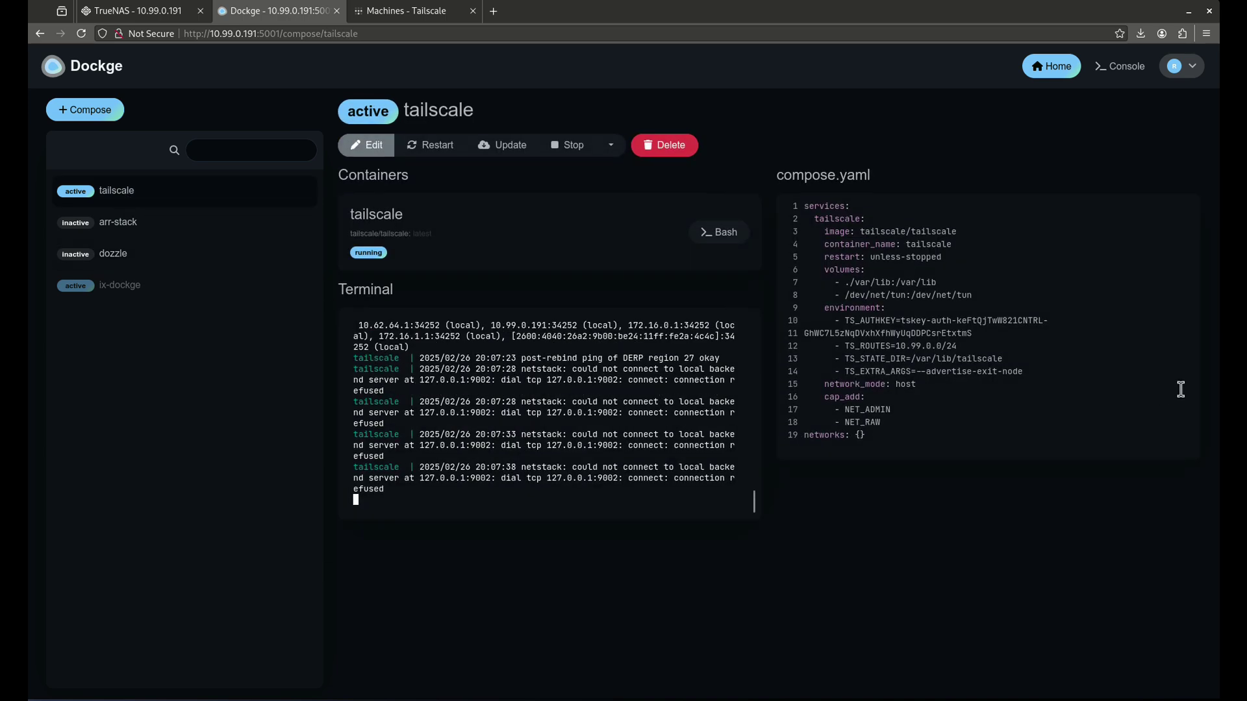
left_click_drag(901, 321, 974, 332)
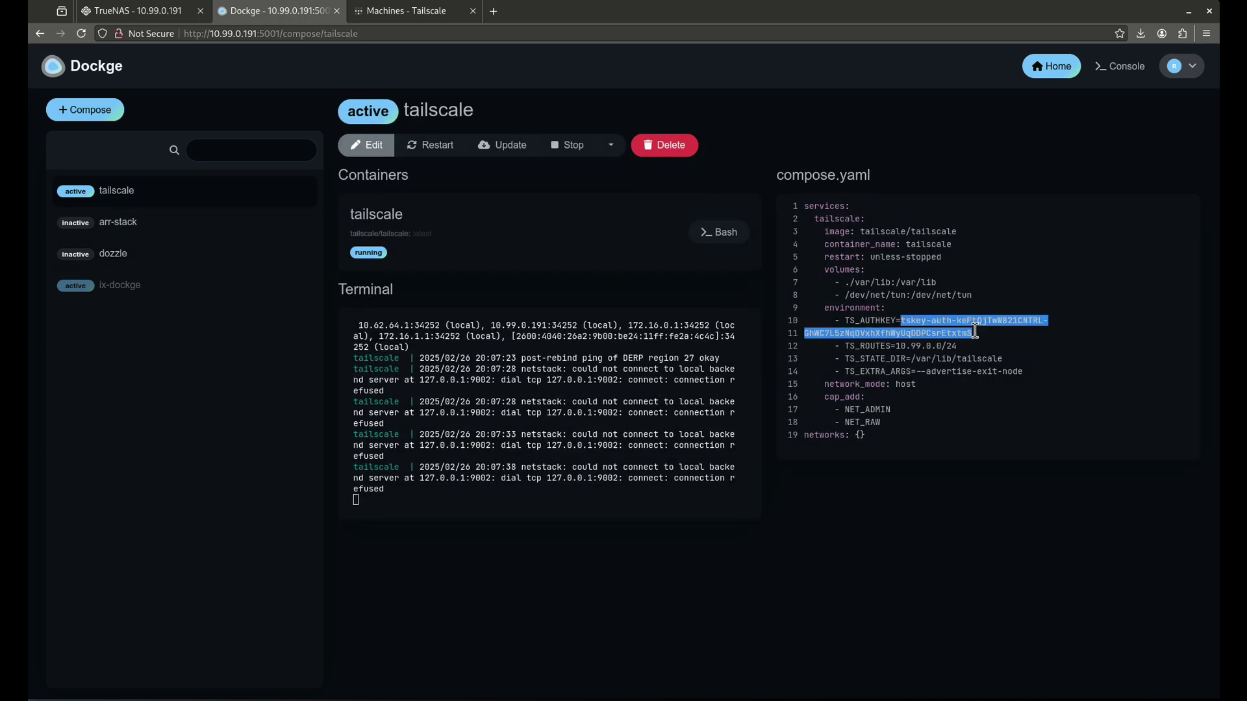
right_click(966, 321)
left_click(995, 384)
Step: Paste the copied key into Auth Key and enable Advertise Exit Node
left_click(138, 17)
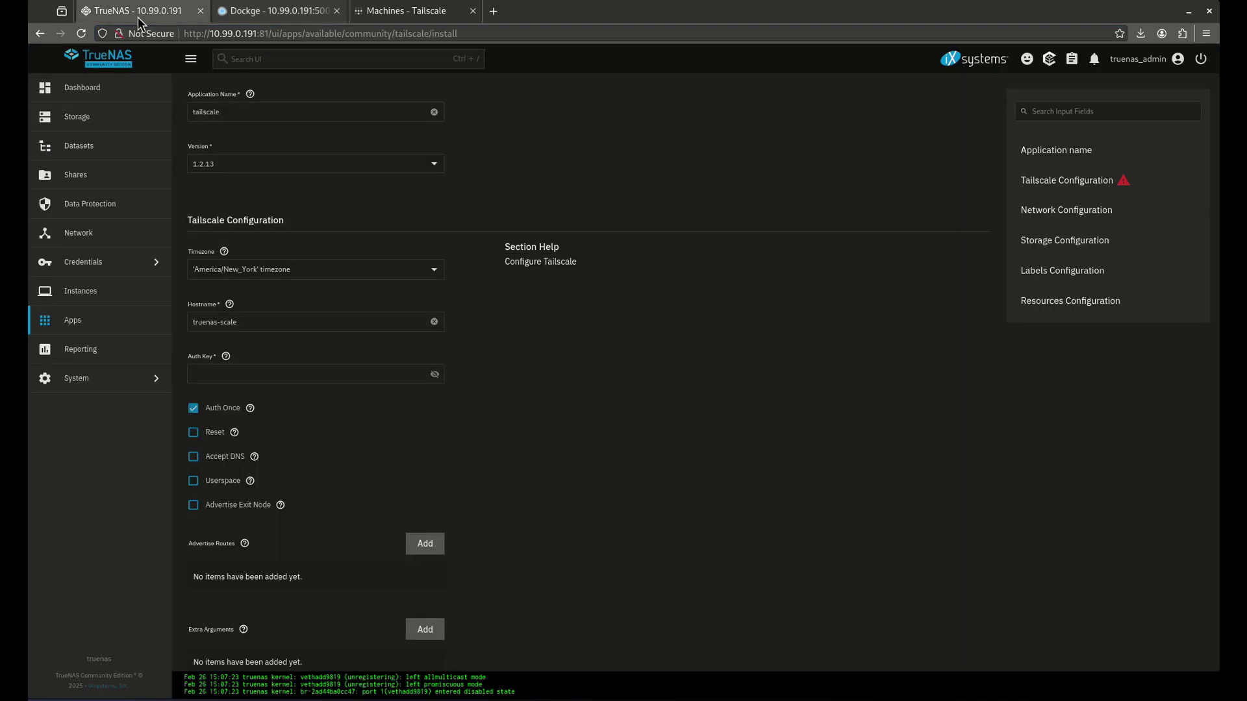
left_click(267, 372)
key("ctrl+v")
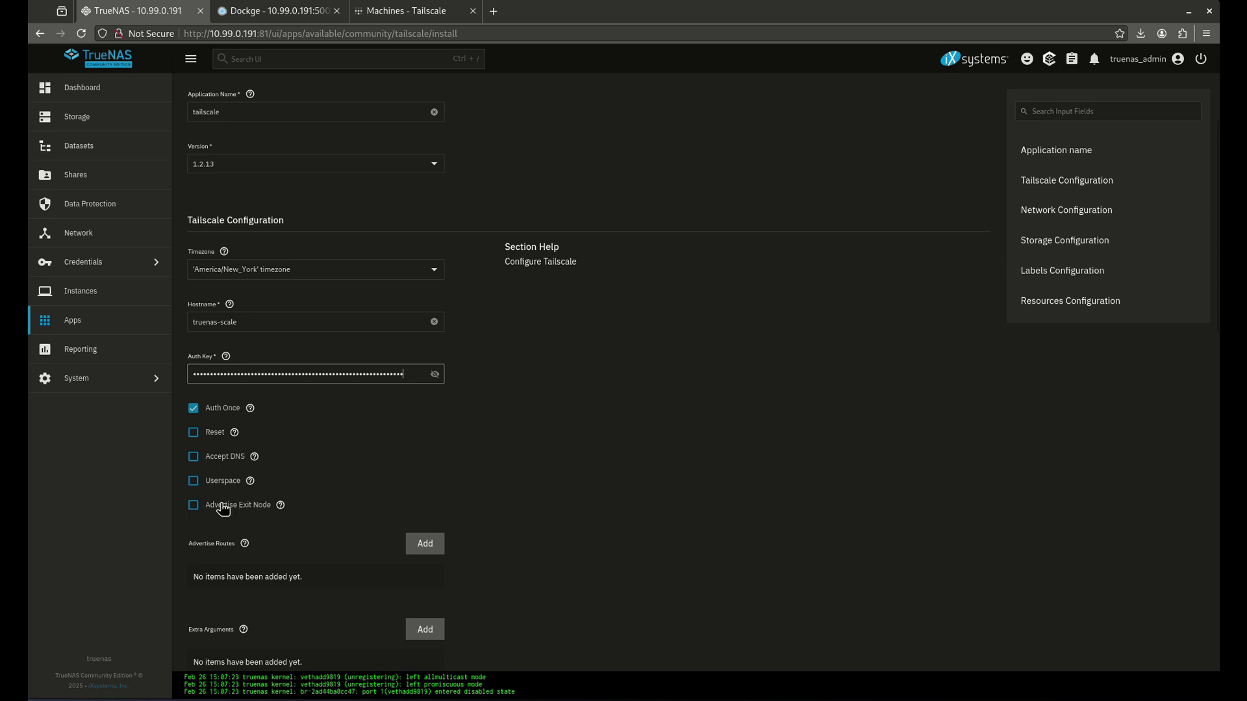
left_click(193, 506)
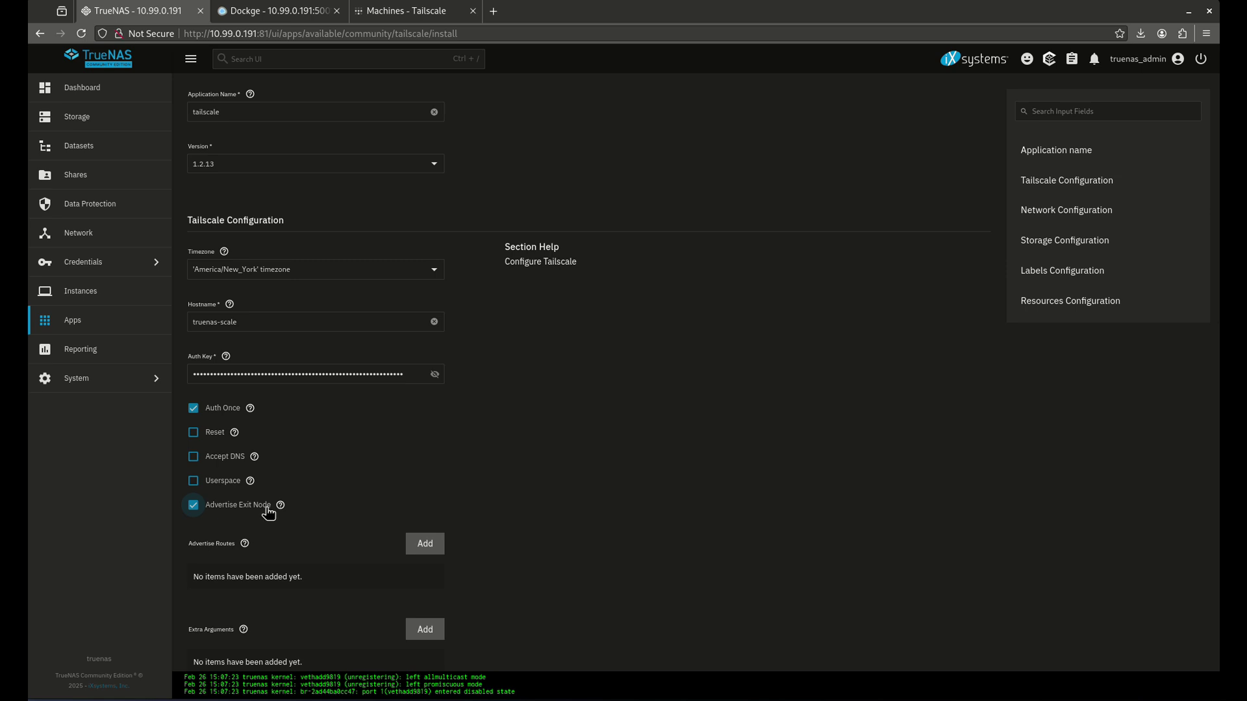
Step: Add an Advertise Routes entry and start entering the 10.99.0.0/24 subnet
scroll(292, 471, "down", 2)
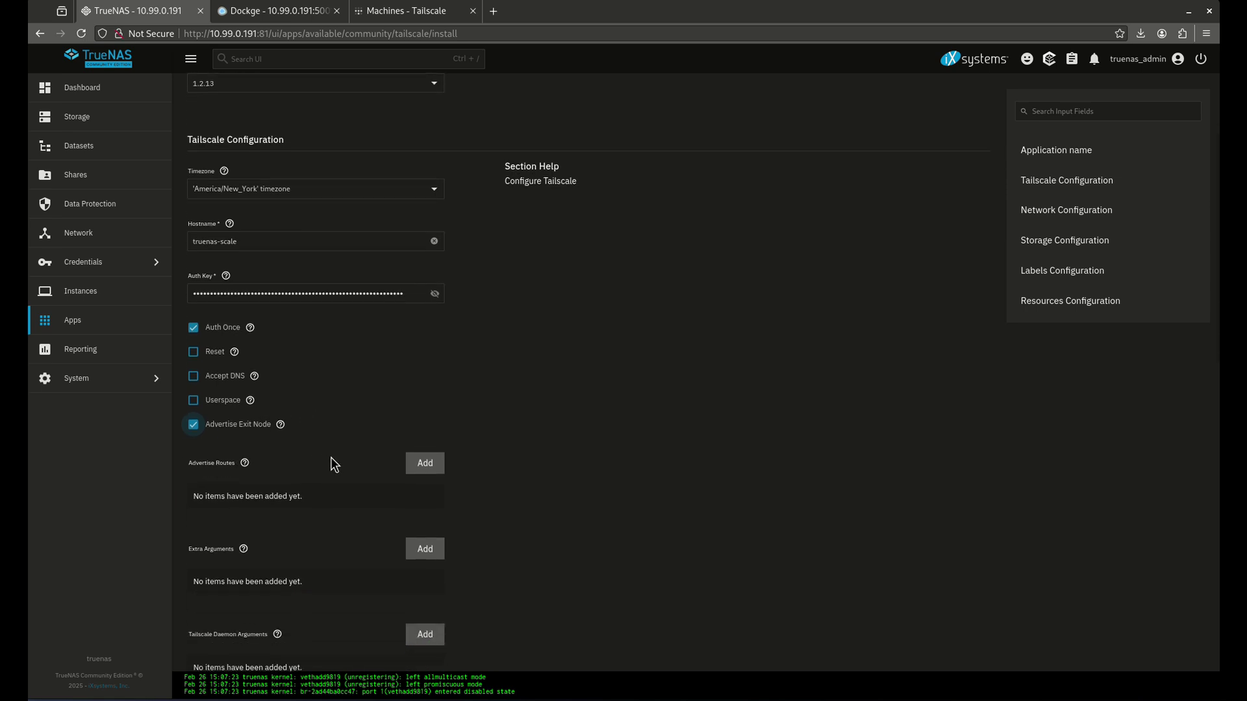
scroll(331, 462, "down", 2)
left_click_drag(193, 363, 219, 361)
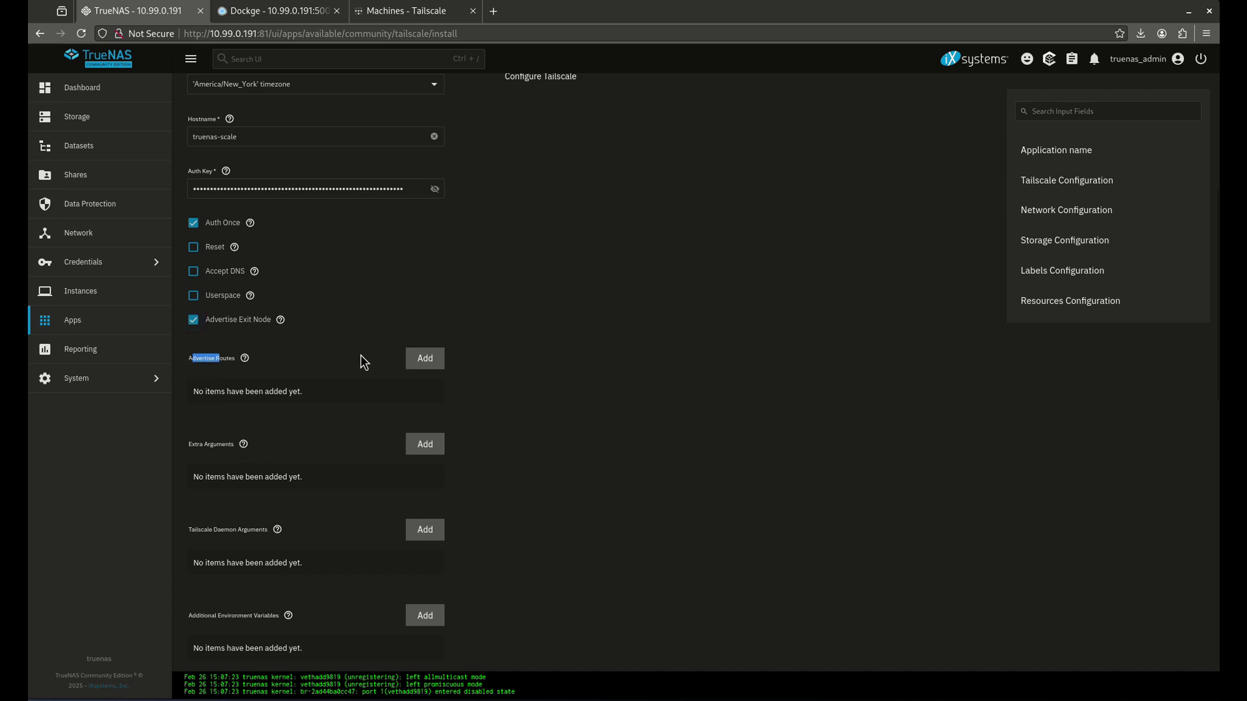
left_click(424, 358)
left_click(243, 436)
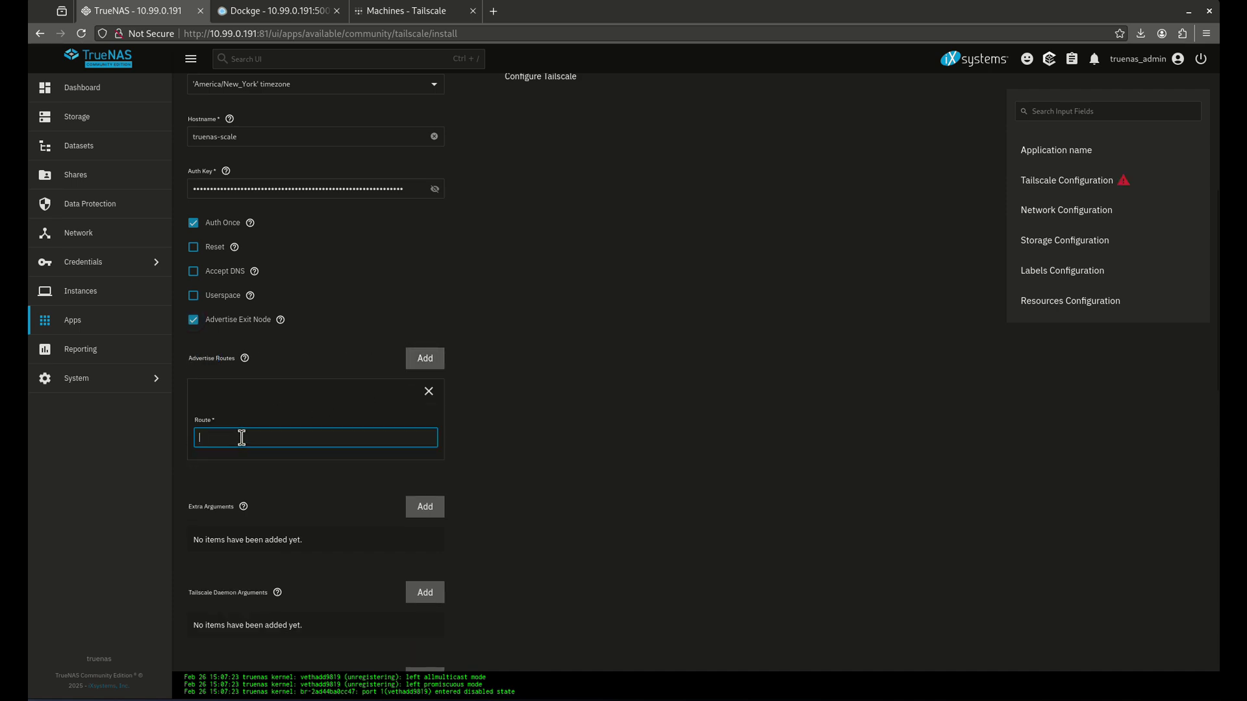
type("10.99.0.0/24")
Step: Set state Storage Type to Host Path at /mnt/tank/configs/tailscale
scroll(387, 318, "down", 4)
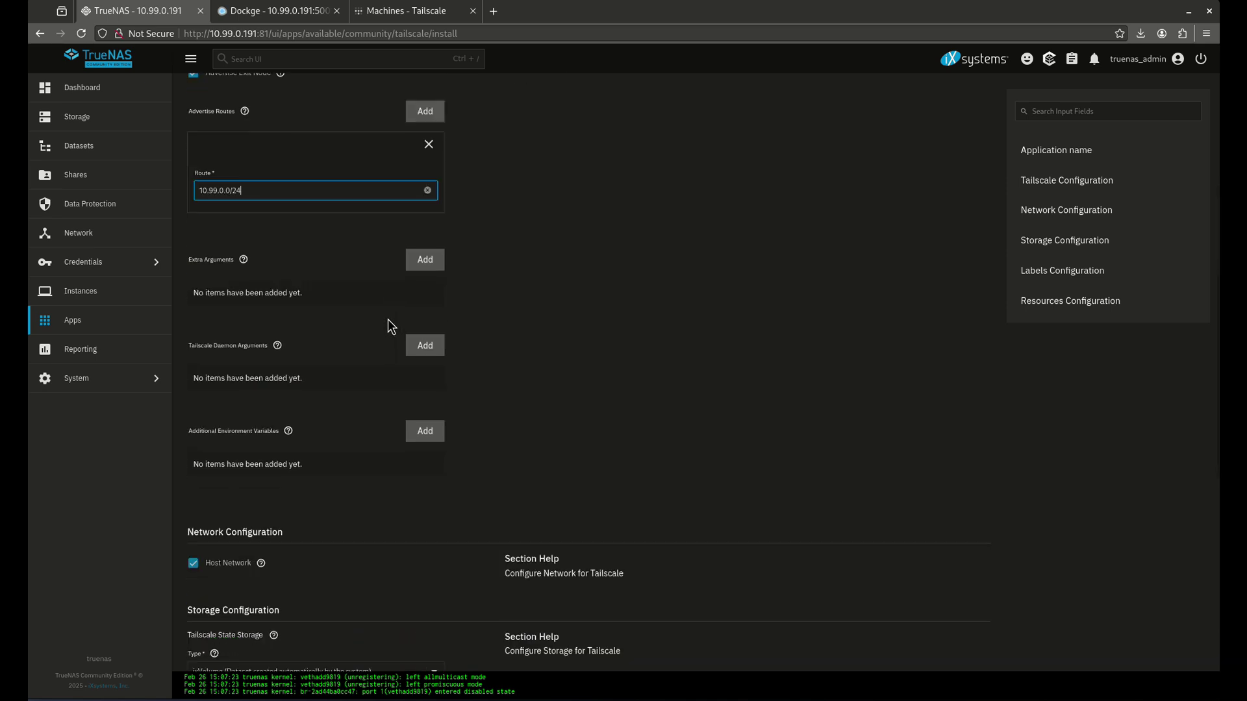
scroll(390, 326, "down", 8)
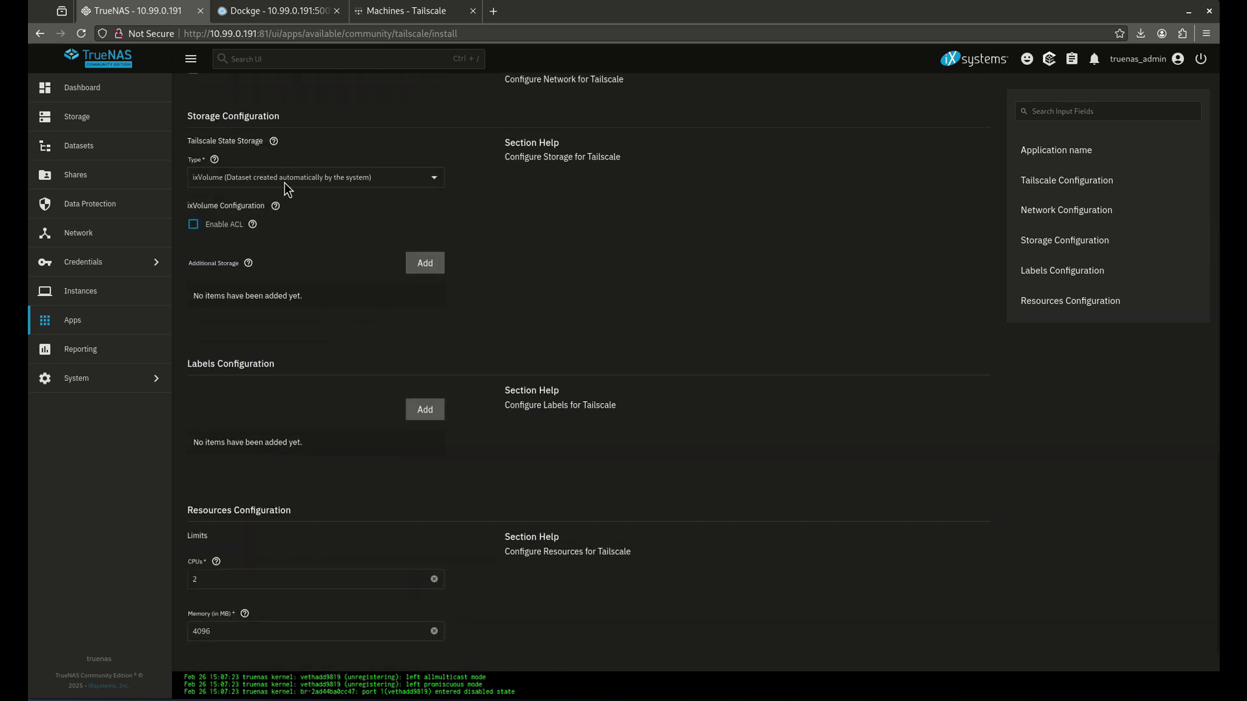
left_click(287, 188)
left_click(283, 208)
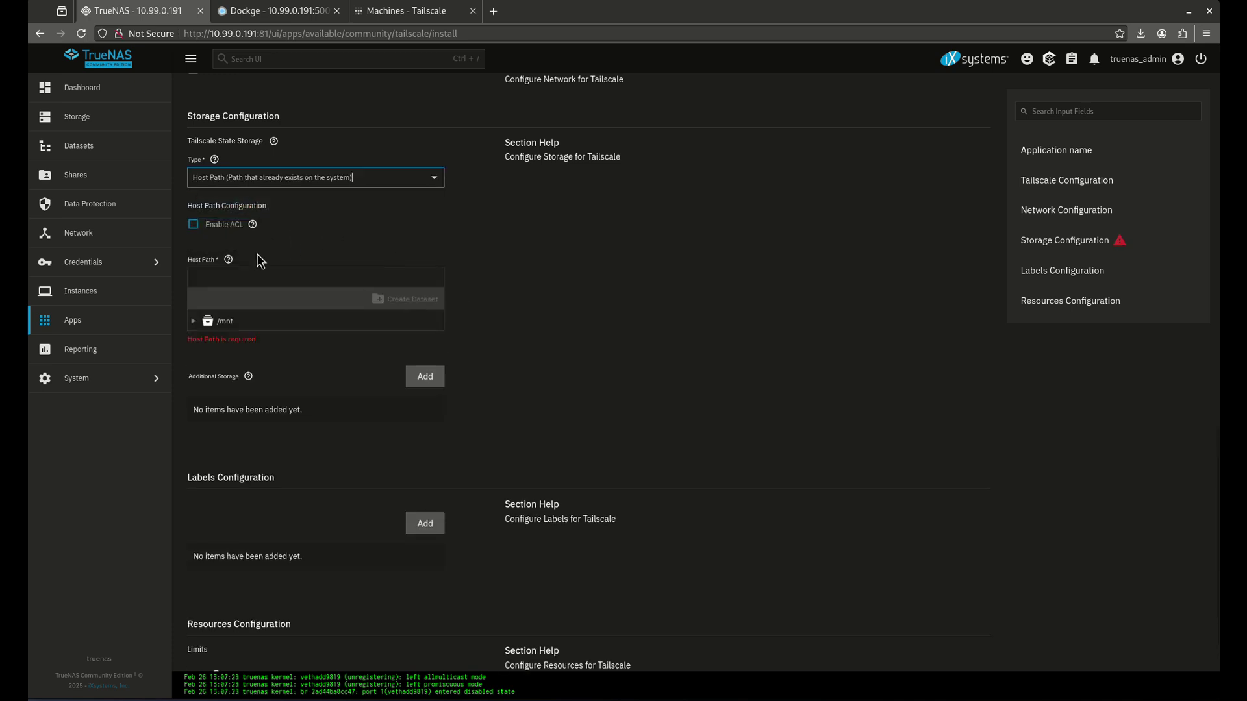
left_click(193, 321)
left_click(205, 339)
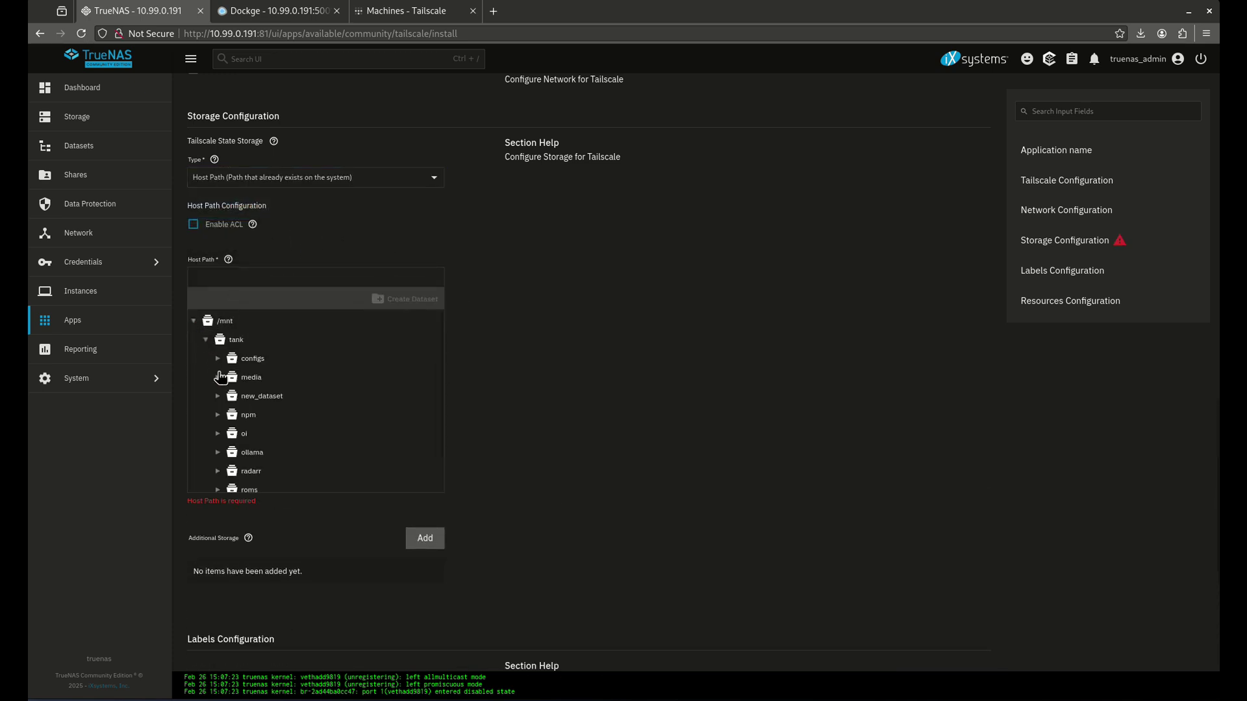
left_click(218, 358)
left_click(259, 397)
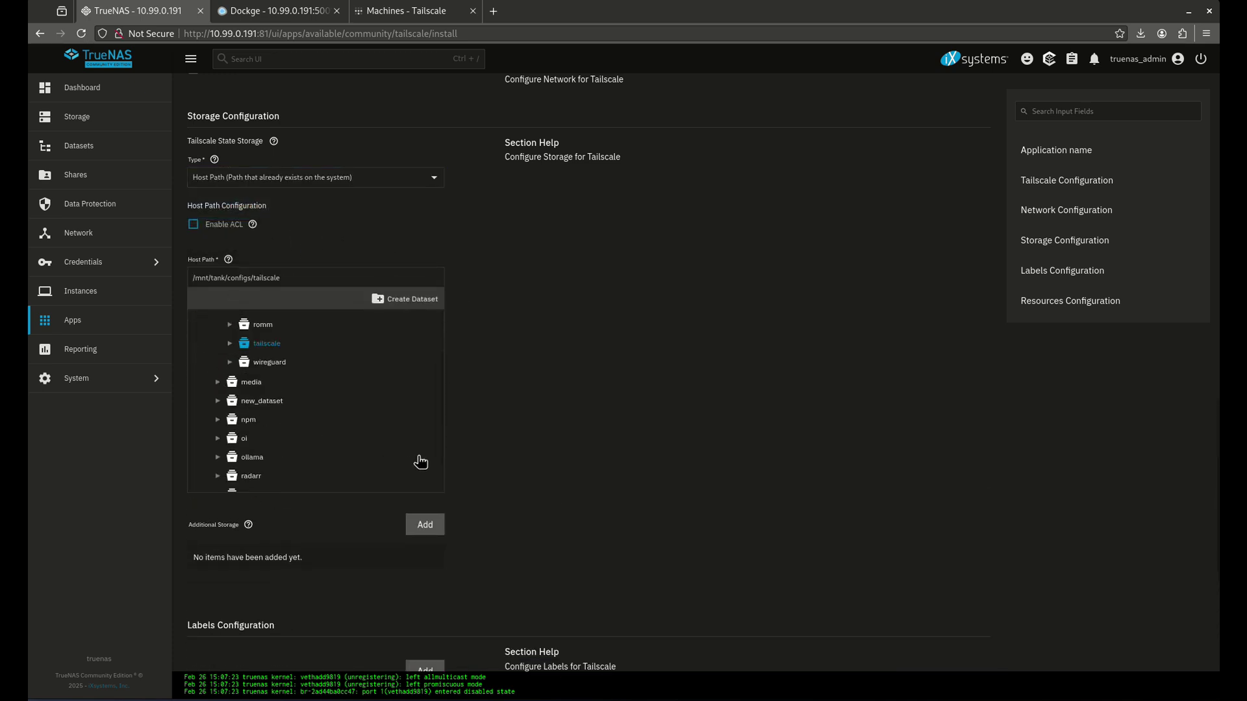
Step: Install the Tailscale app and check for truenas-scale in the Tailscale Machines list
scroll(257, 334, "down", 5)
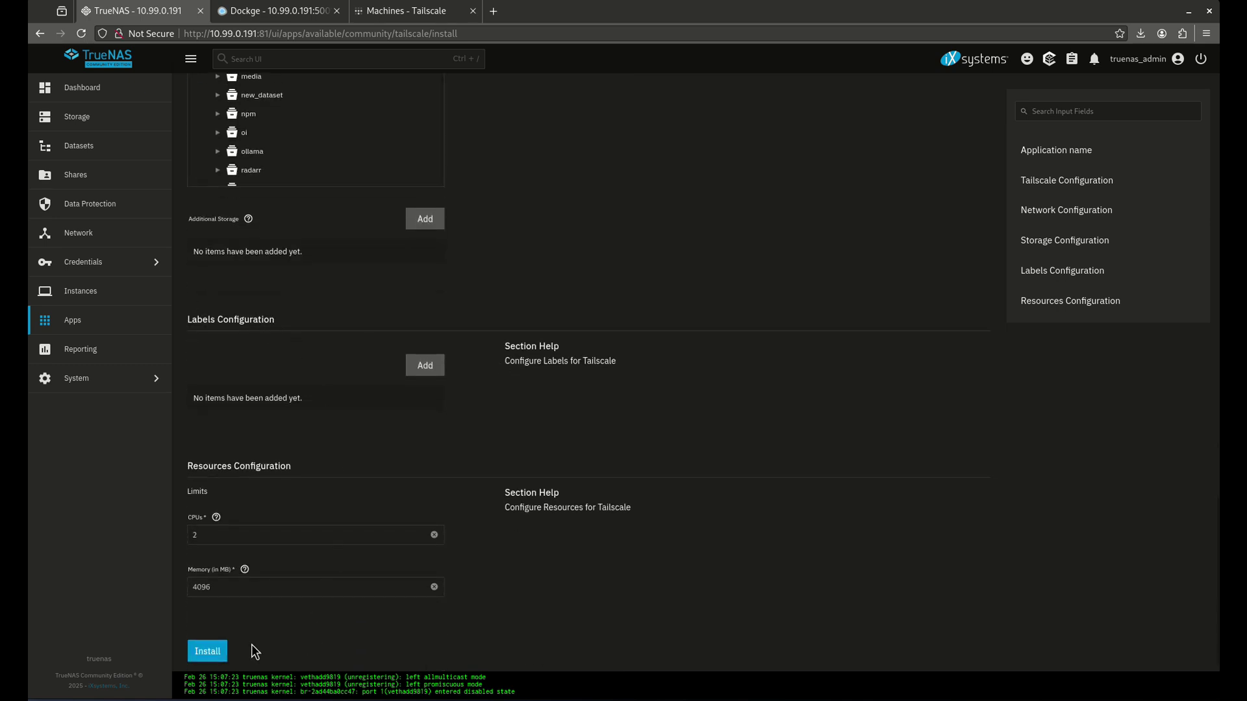
left_click(208, 650)
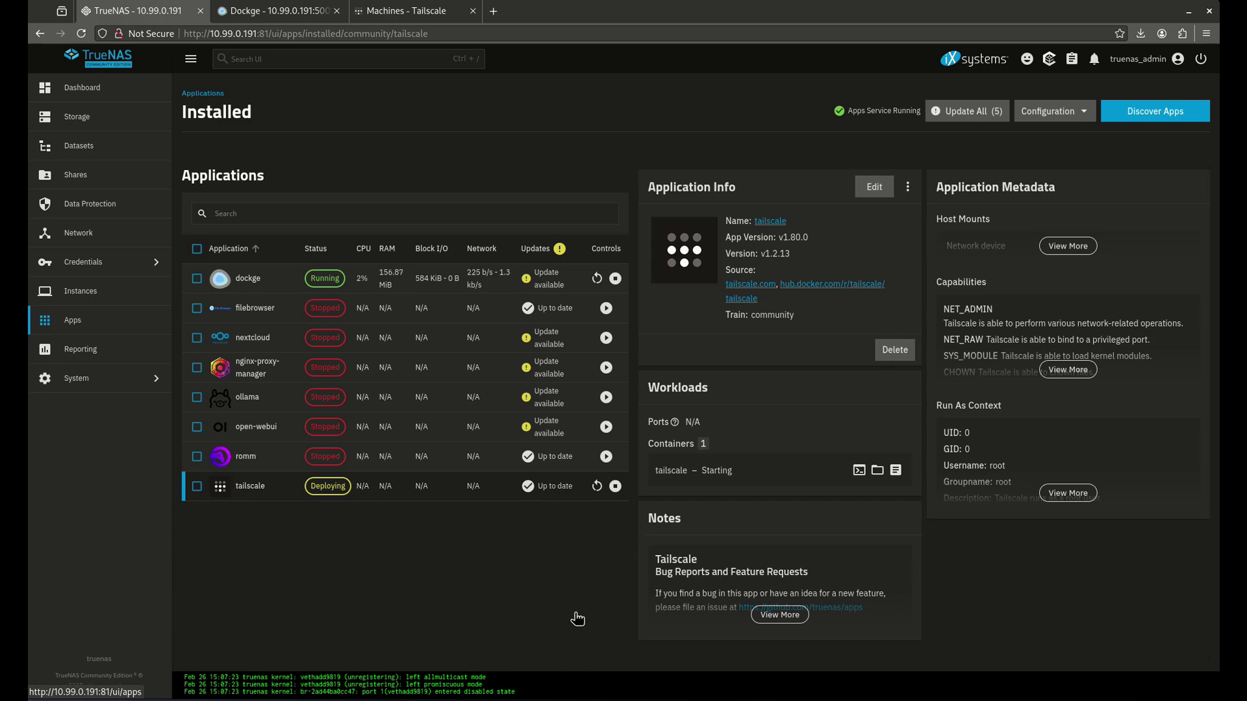
left_click(408, 11)
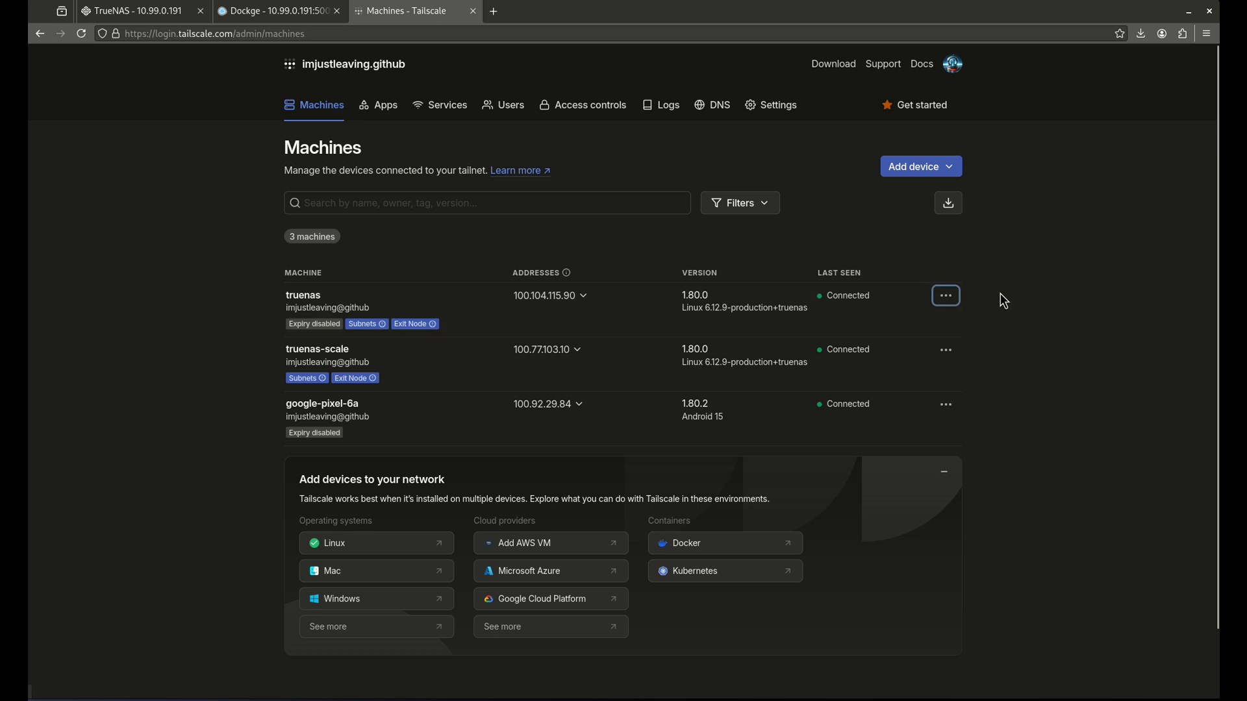
Step: Remove the old truenas machine from the Tailscale Machines list
left_click(945, 296)
left_click(964, 497)
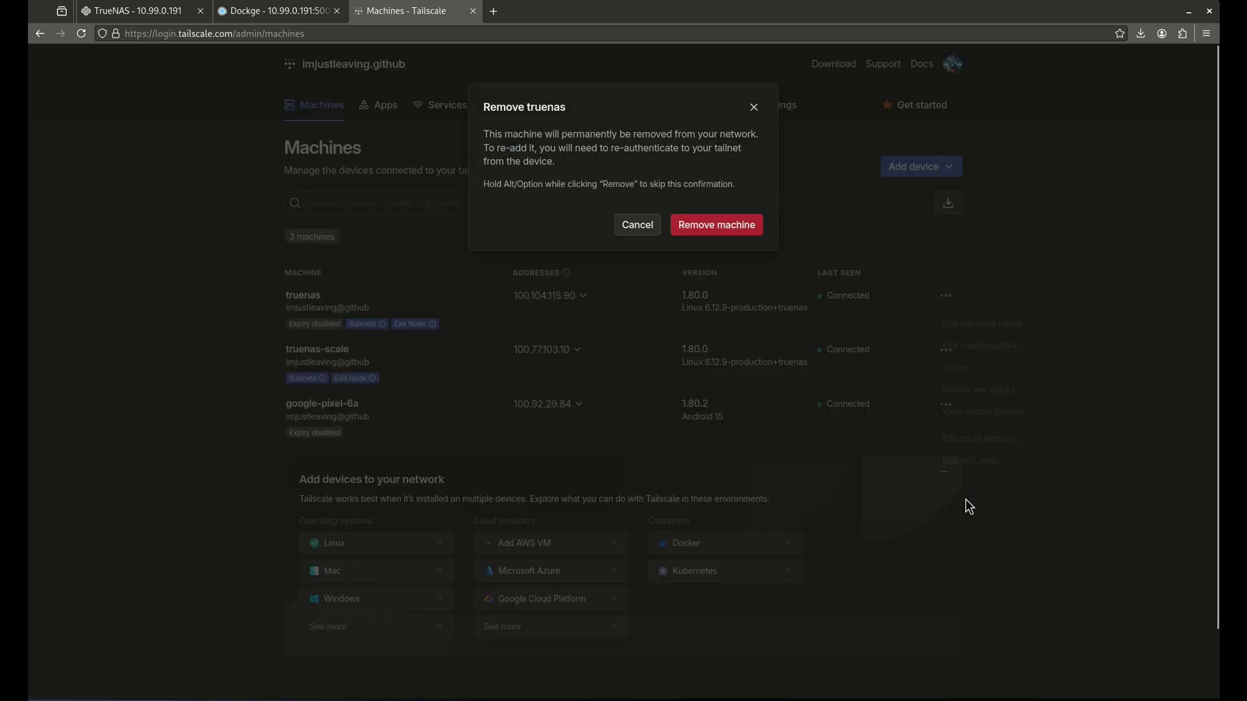
left_click(733, 239)
Step: Disable key expiry for truenas-scale and bring up its route settings
left_click(946, 297)
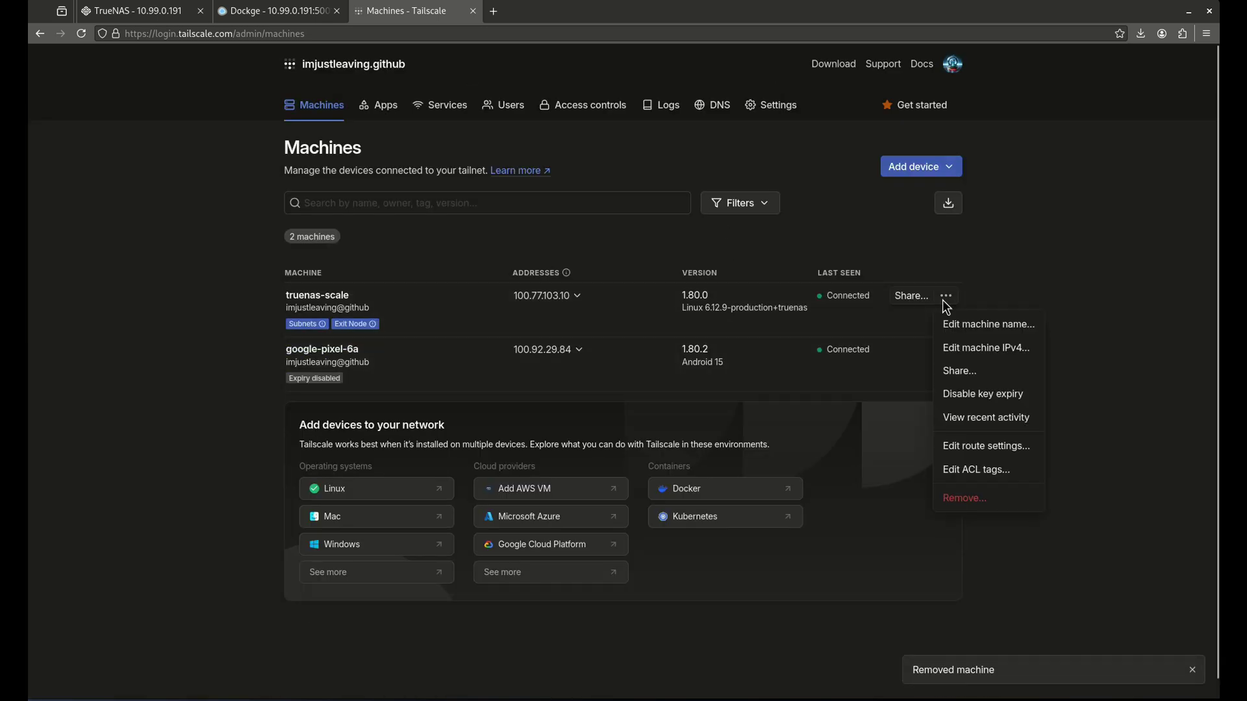
left_click(979, 395)
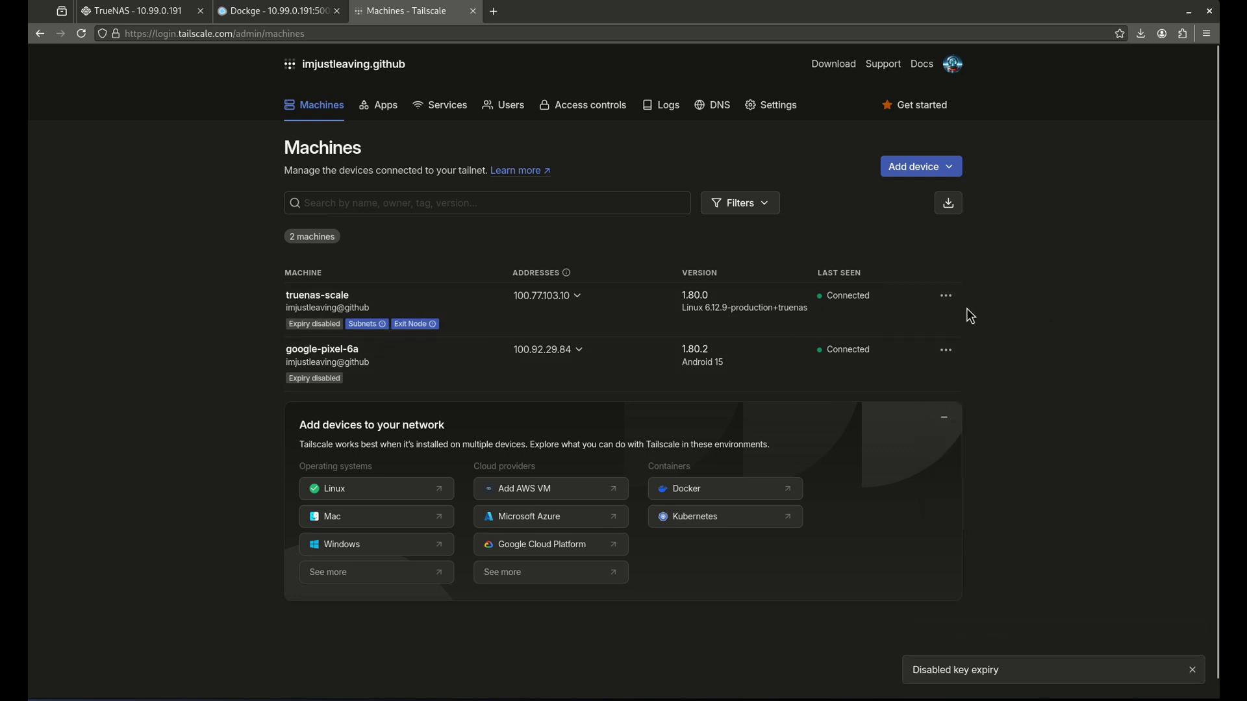
left_click(945, 296)
left_click(988, 448)
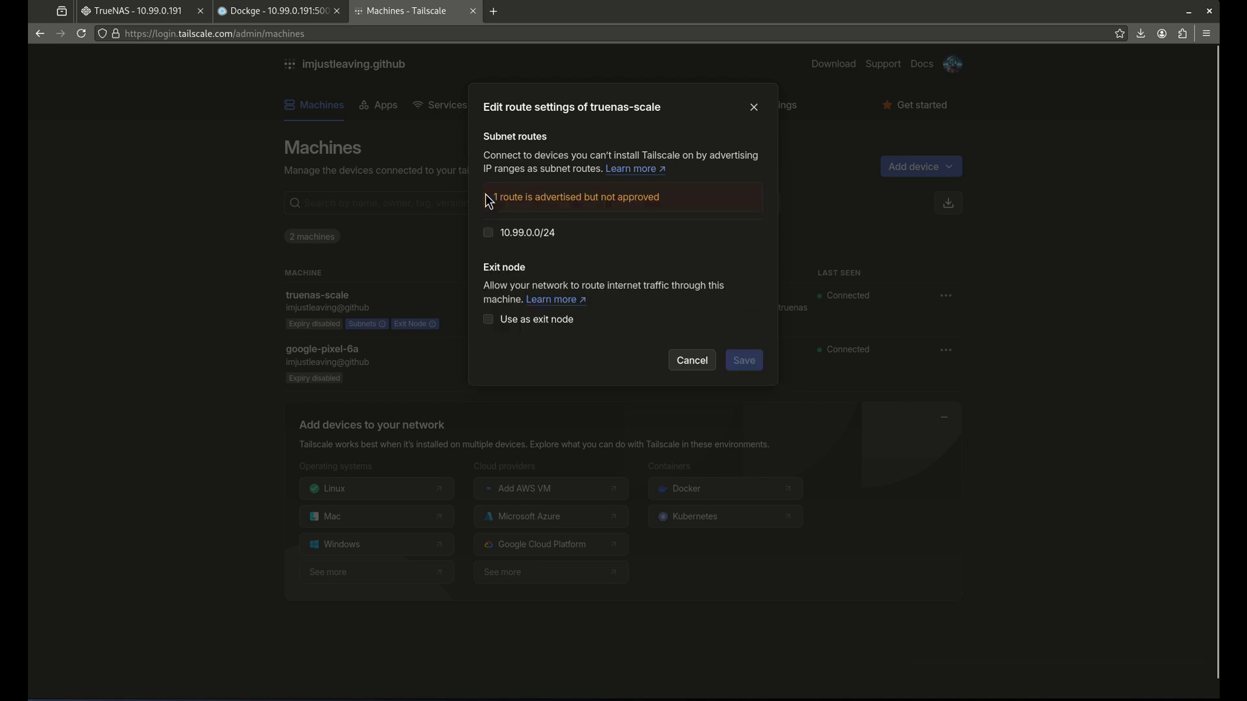
Step: Leave Use as exit node unticked and cancel truenas-scale's Edit route settings dialog
left_click(493, 321)
left_click(491, 321)
left_click(693, 360)
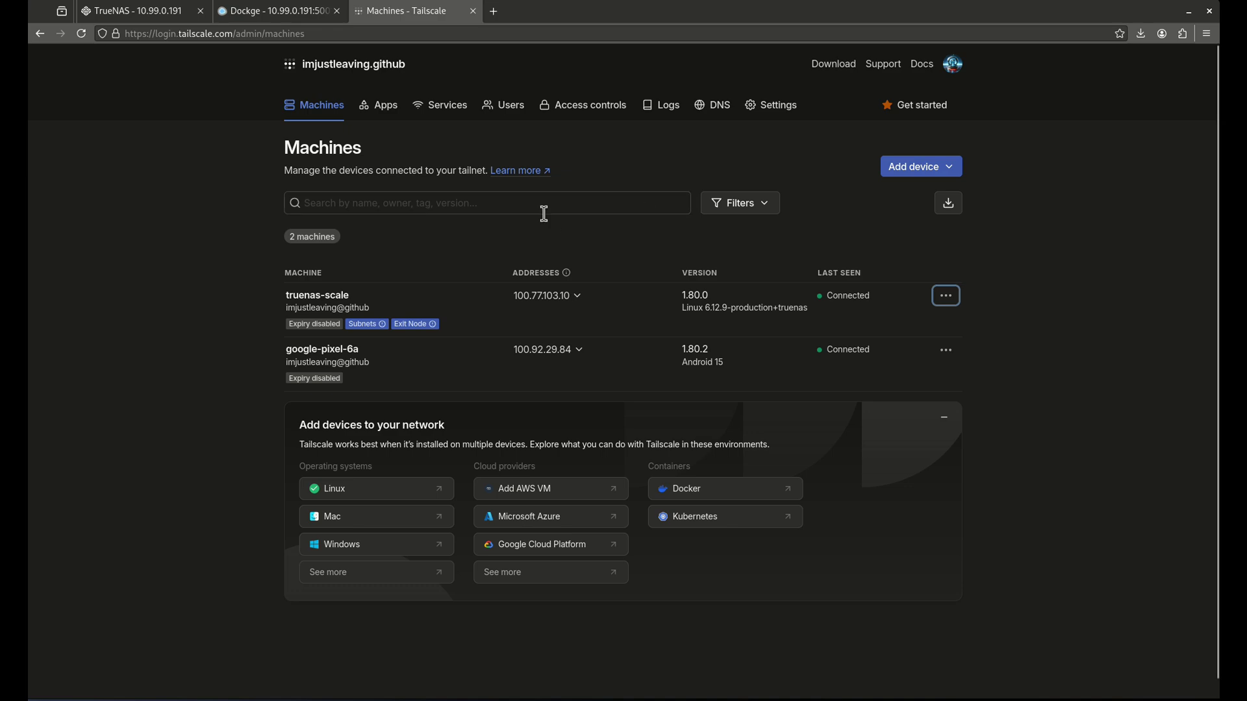
left_click(382, 106)
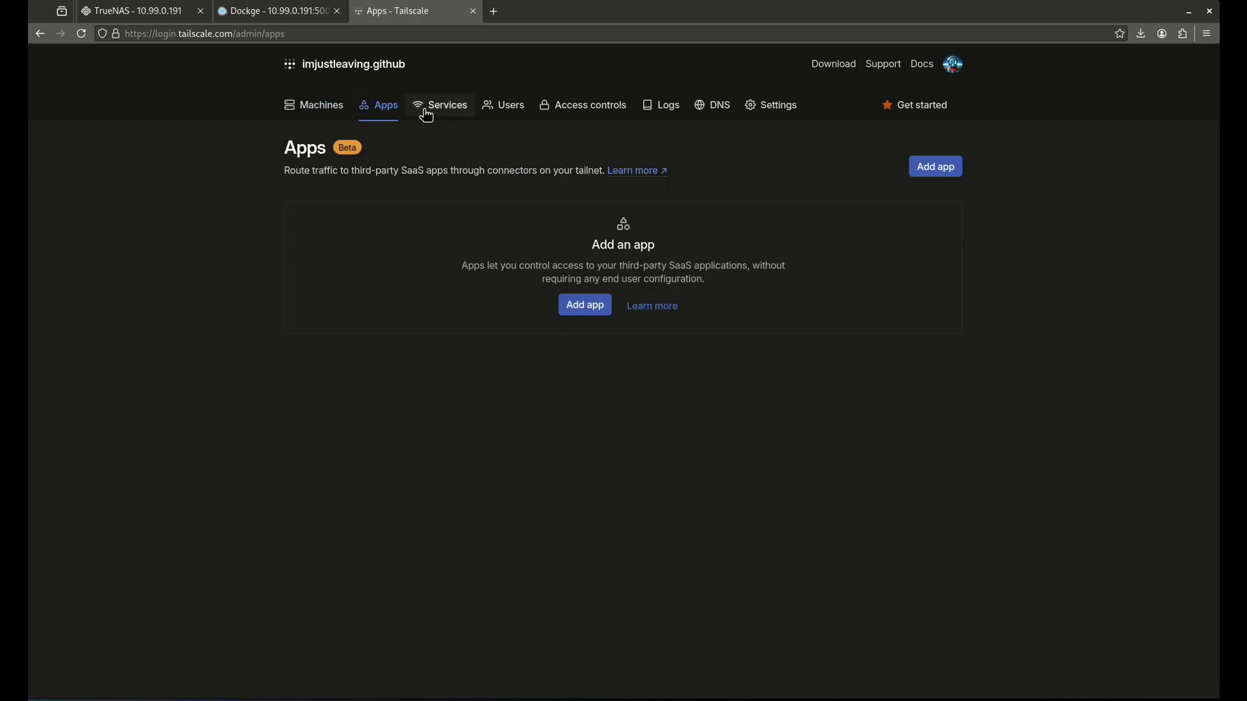
left_click(432, 107)
left_click(499, 108)
left_click(567, 117)
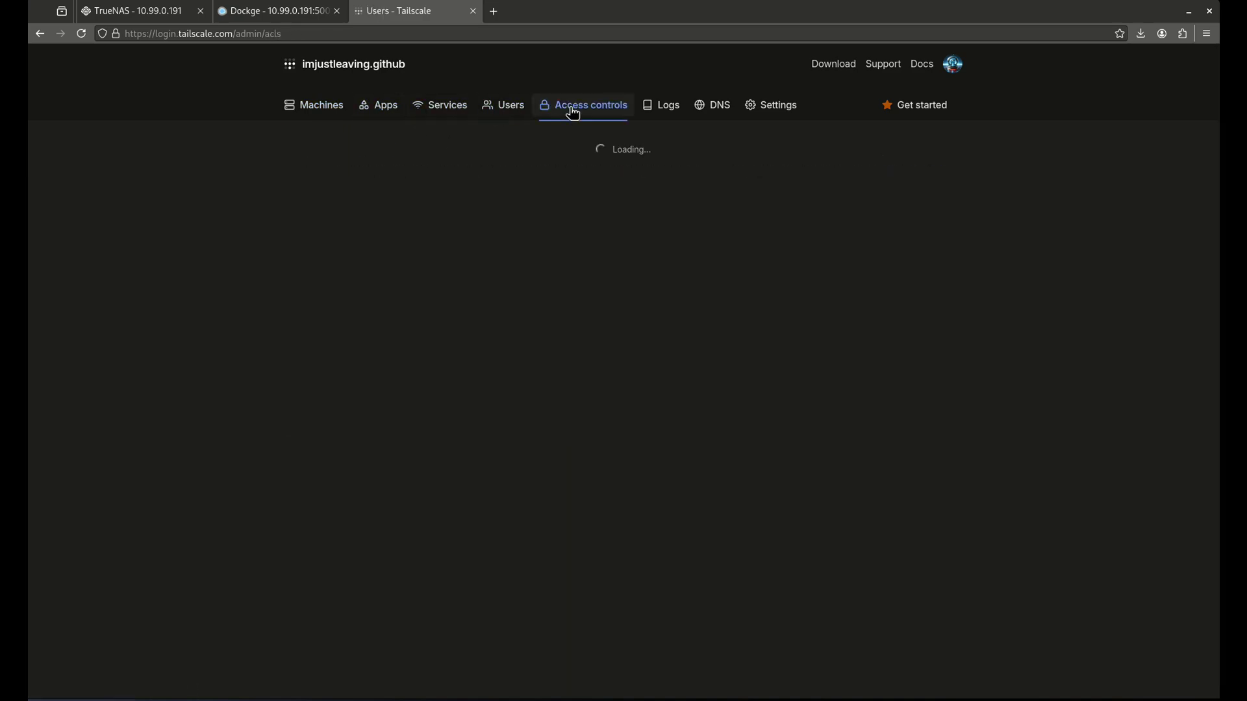
left_click(665, 112)
left_click(715, 109)
left_click(744, 114)
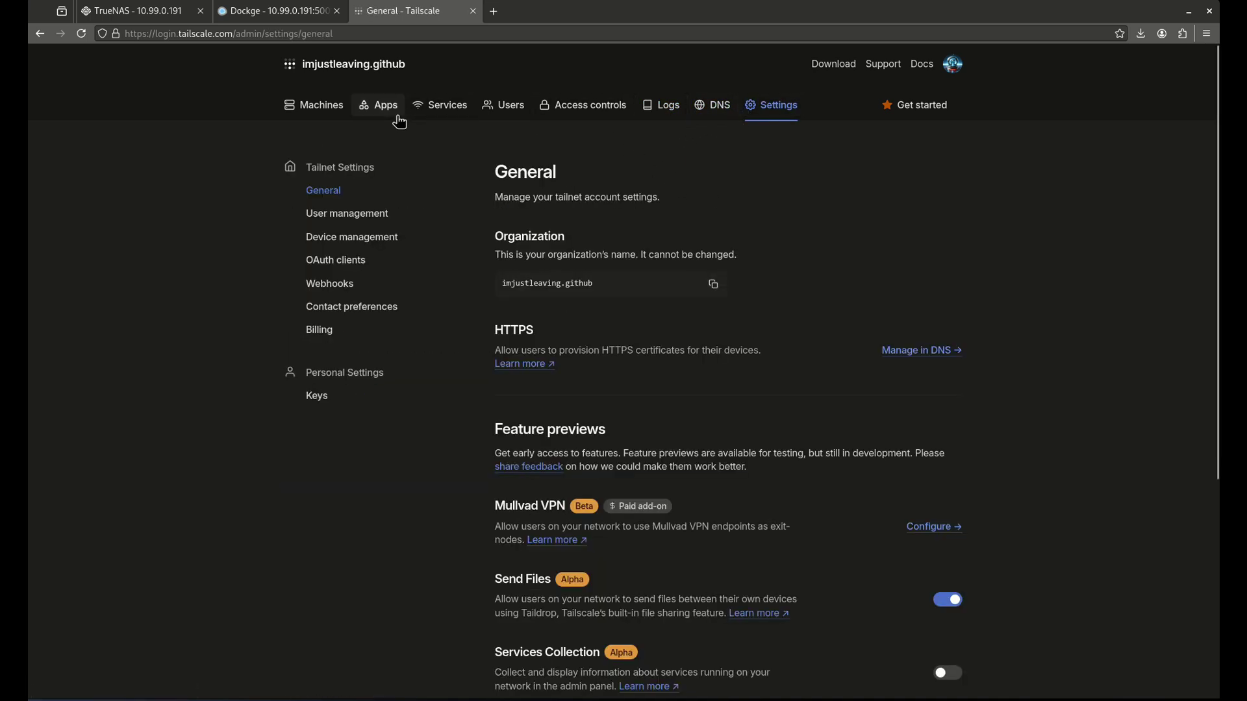
left_click(325, 109)
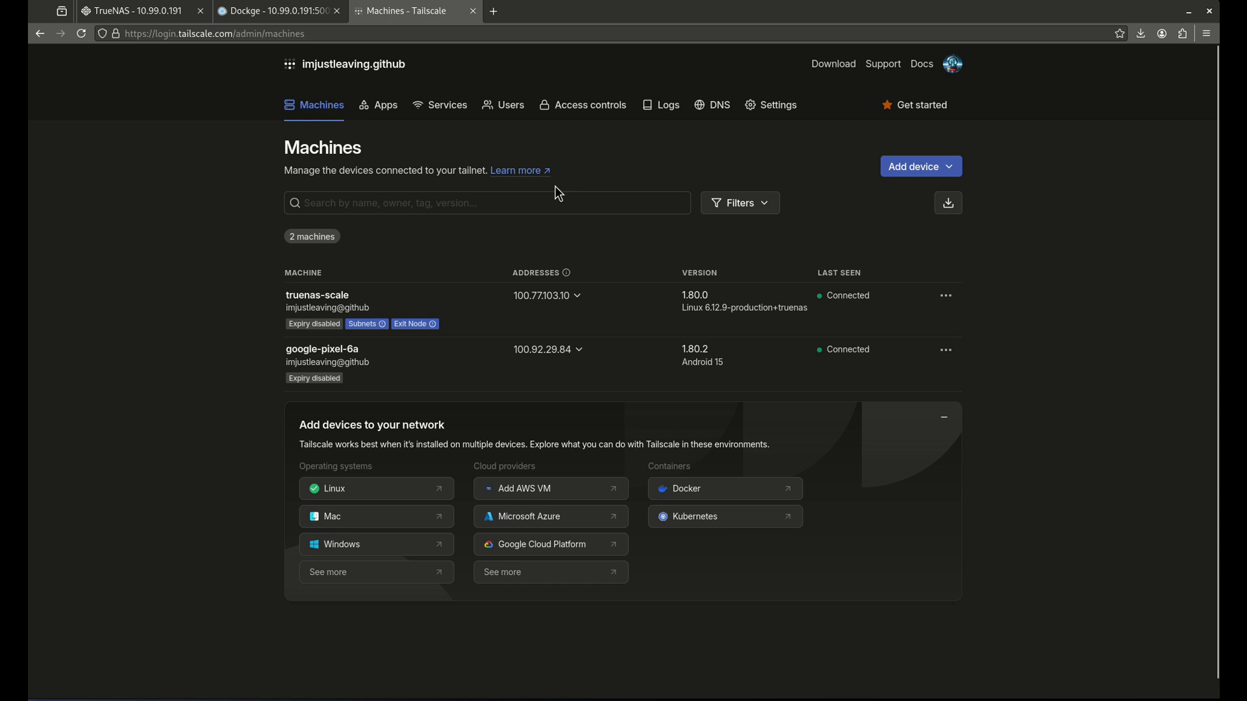